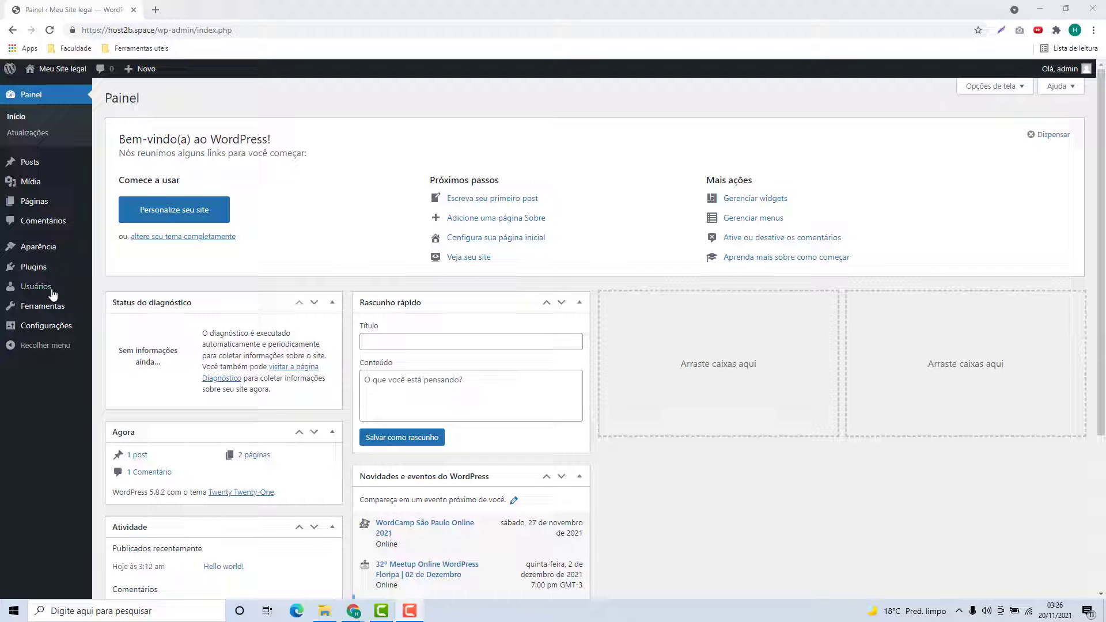
Open the catalogue for adding new themes, browse the popular ones and search for "astra".
{"action": "left_click", "coordinate": [32, 252]}
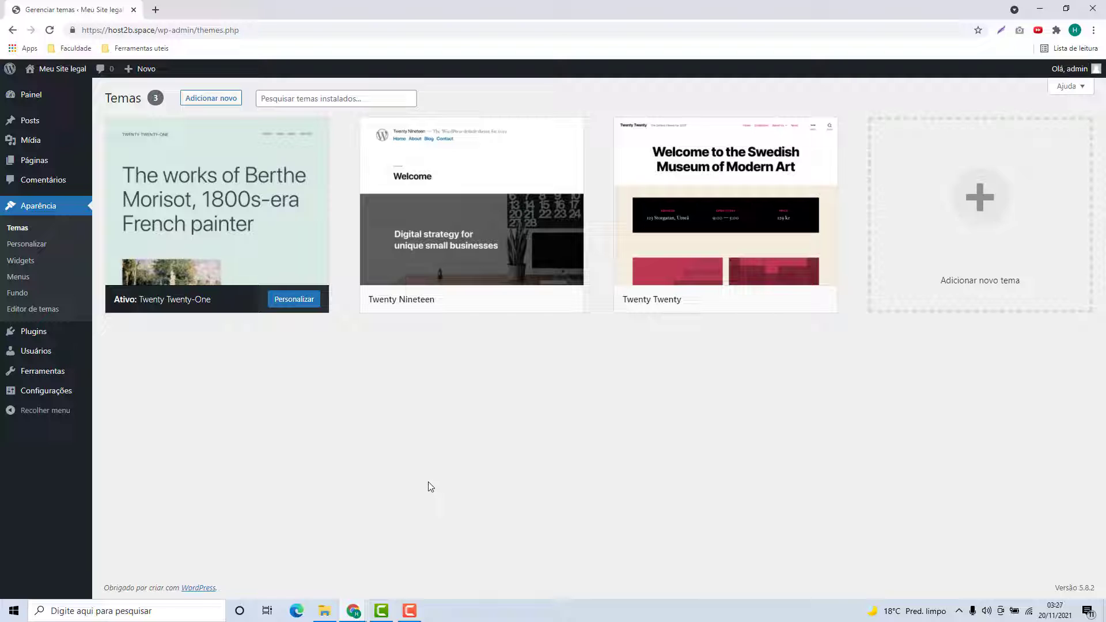
{"action": "left_click", "coordinate": [202, 102]}
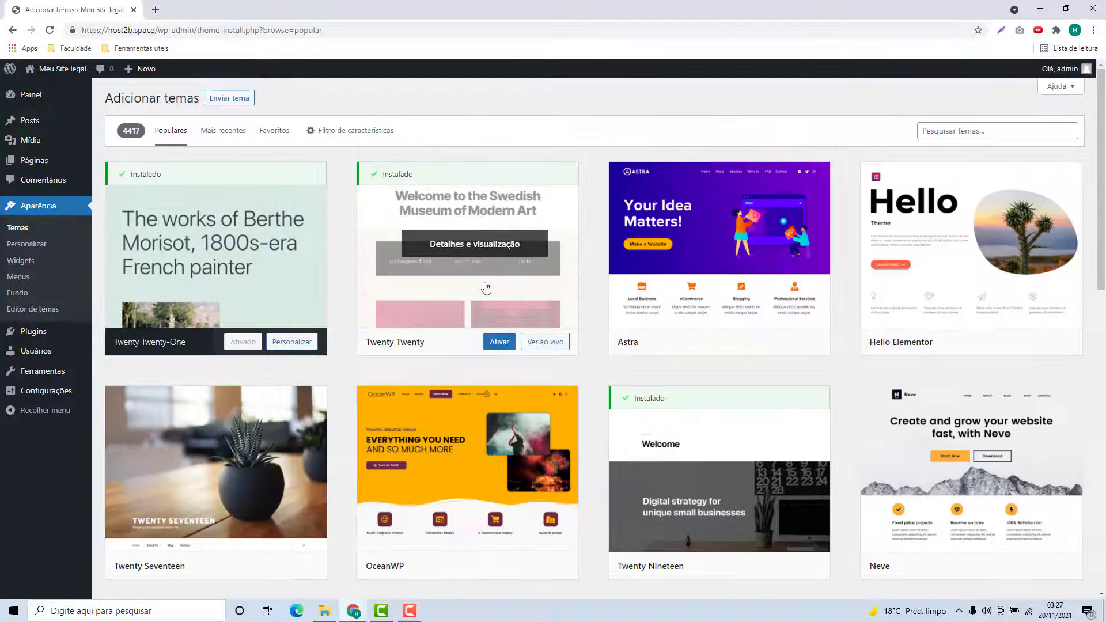
{"action": "scroll", "coordinate": [337, 258], "scroll_direction": "down", "scroll_amount": 12}
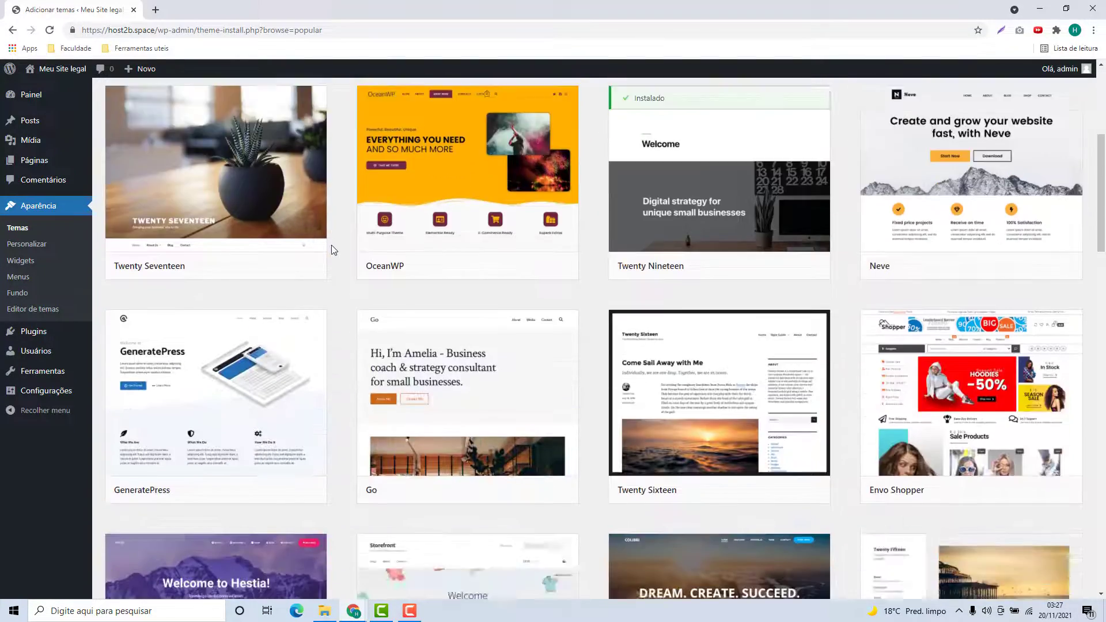
{"action": "scroll", "coordinate": [338, 257], "scroll_direction": "down", "scroll_amount": 7}
{"action": "scroll", "coordinate": [342, 260], "scroll_direction": "up", "scroll_amount": 8}
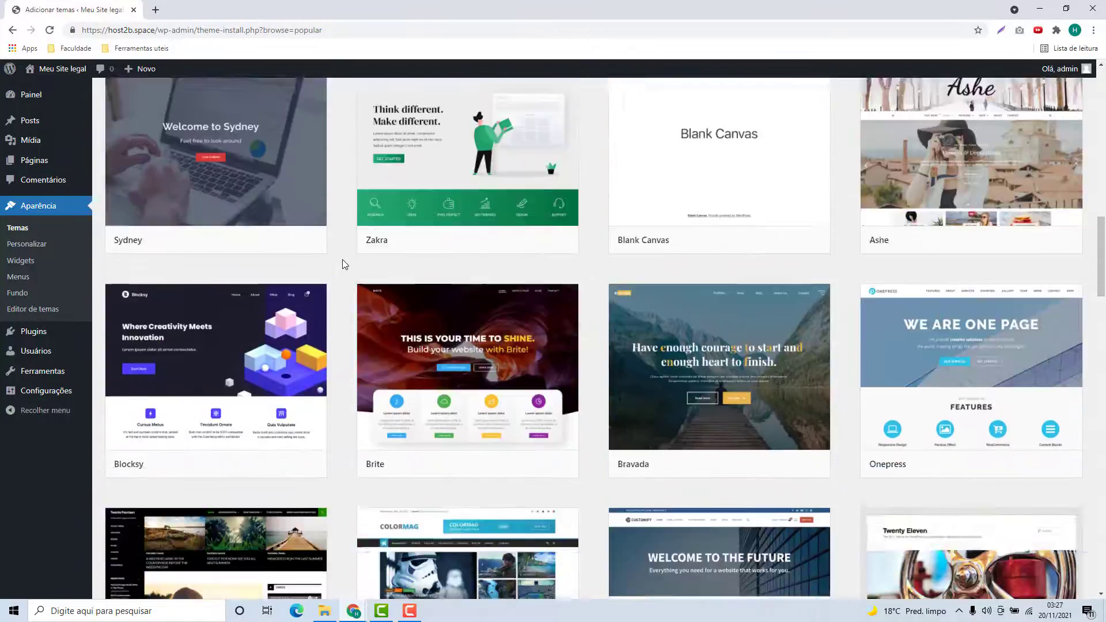
{"action": "scroll", "coordinate": [342, 259], "scroll_direction": "up", "scroll_amount": 12}
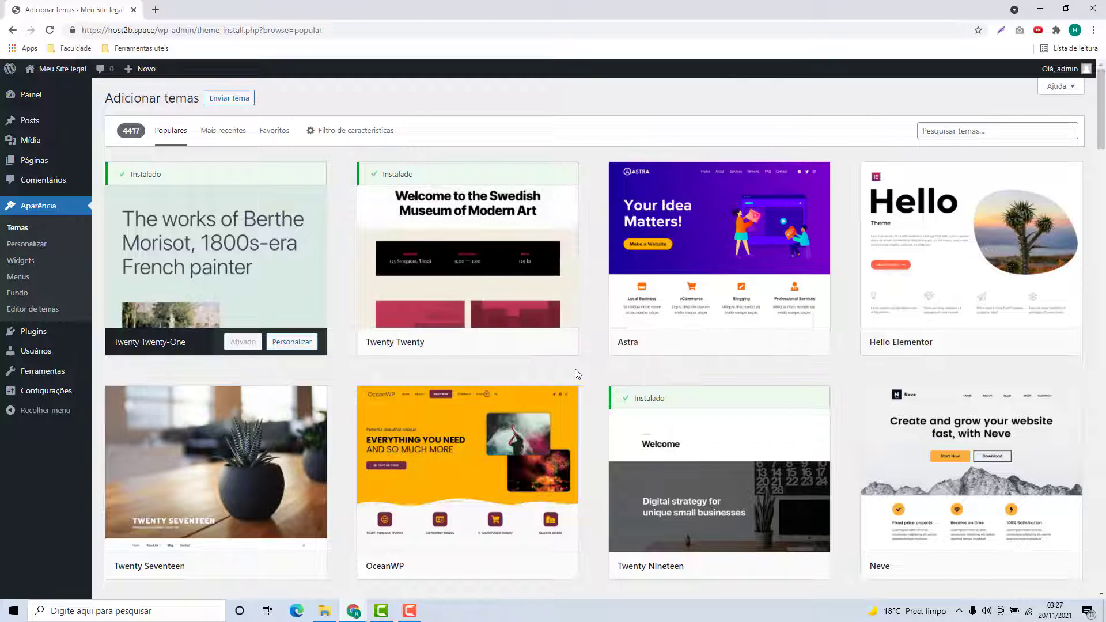
{"action": "left_click", "coordinate": [963, 131]}
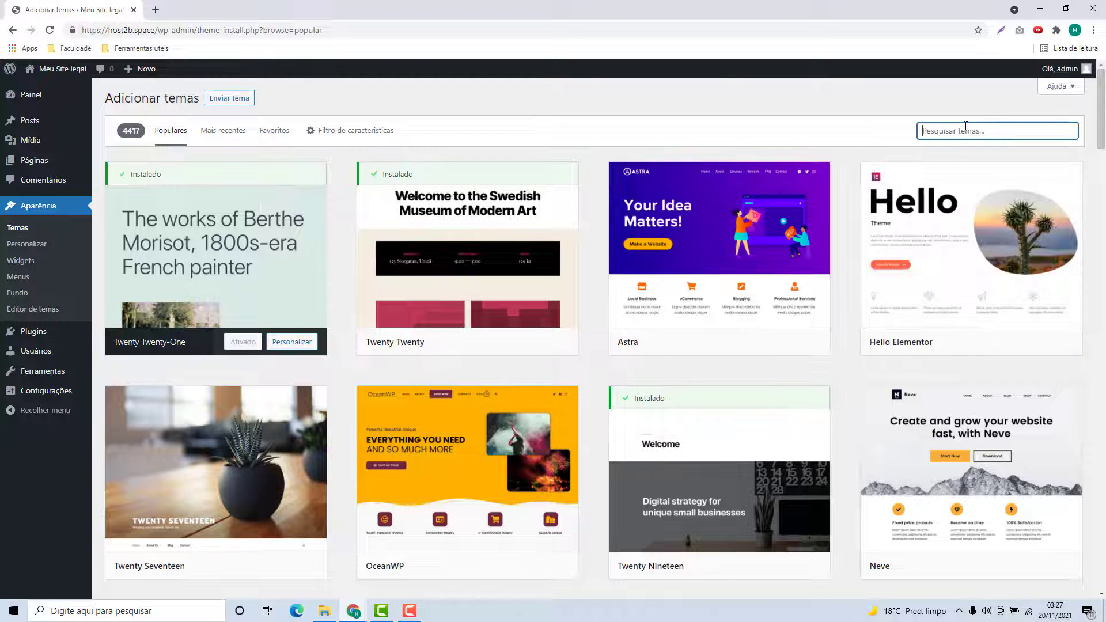
{"action": "type", "text": "astra"}
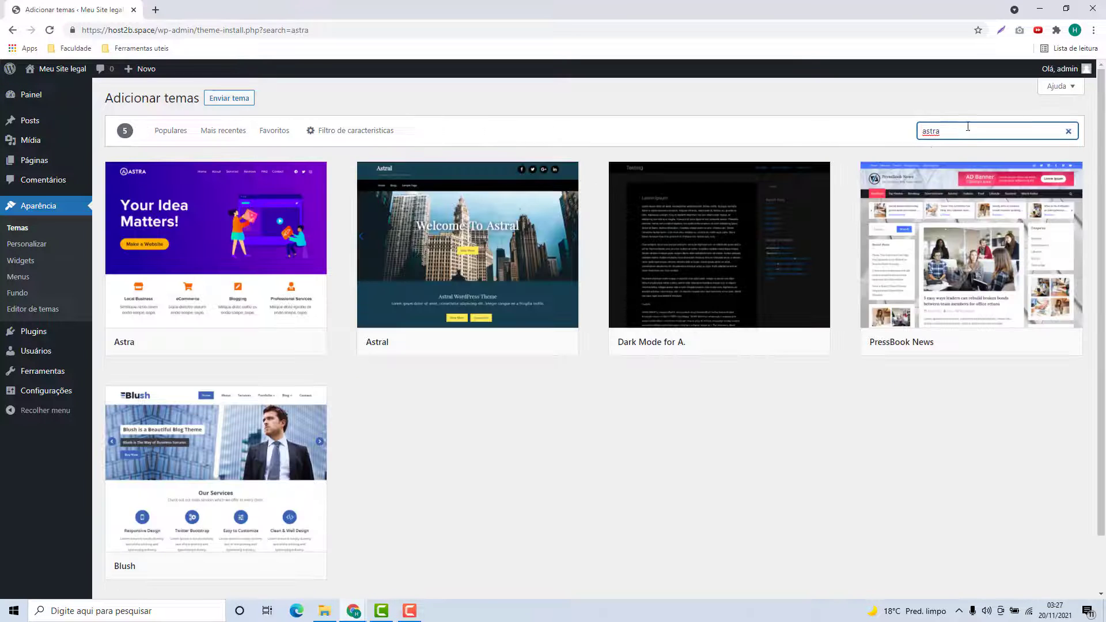
{"action": "left_click", "coordinate": [557, 385]}
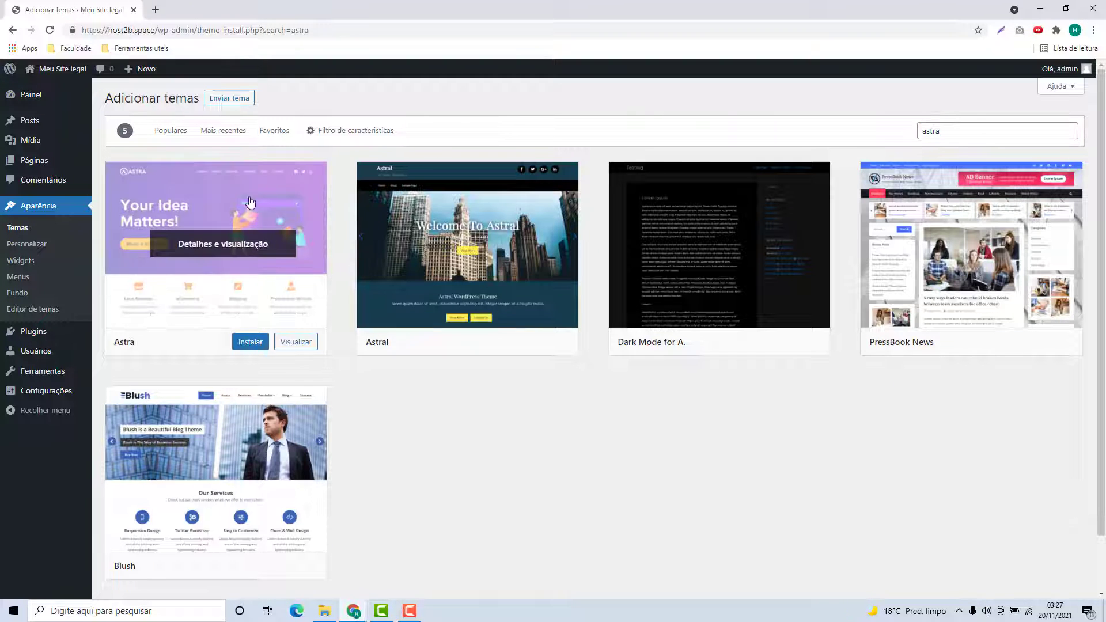
Preview the Astra theme with its description and sample page, and install and activate it.
{"action": "left_click", "coordinate": [240, 260]}
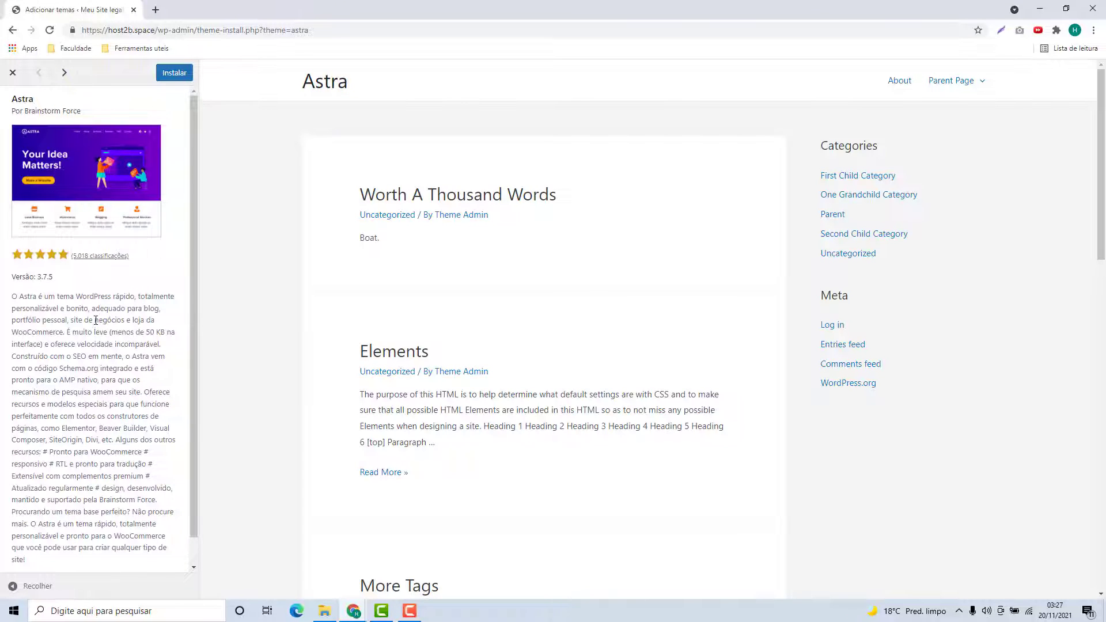
{"action": "scroll", "coordinate": [106, 329], "scroll_direction": "down", "scroll_amount": 1}
{"action": "scroll", "coordinate": [538, 302], "scroll_direction": "down", "scroll_amount": 15}
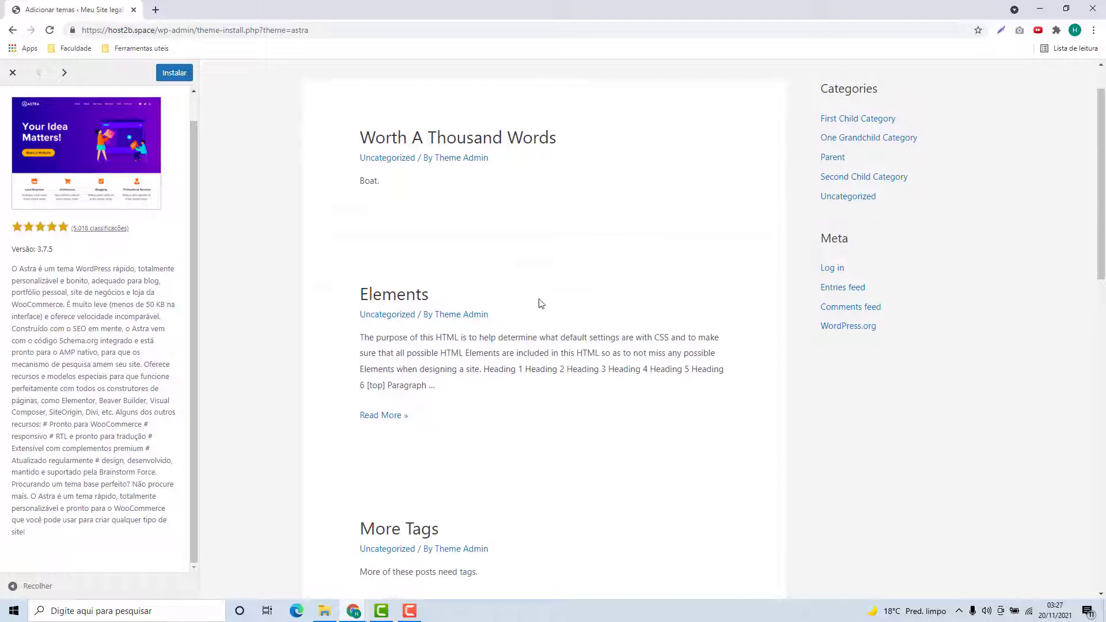
{"action": "scroll", "coordinate": [496, 404], "scroll_direction": "up", "scroll_amount": 15}
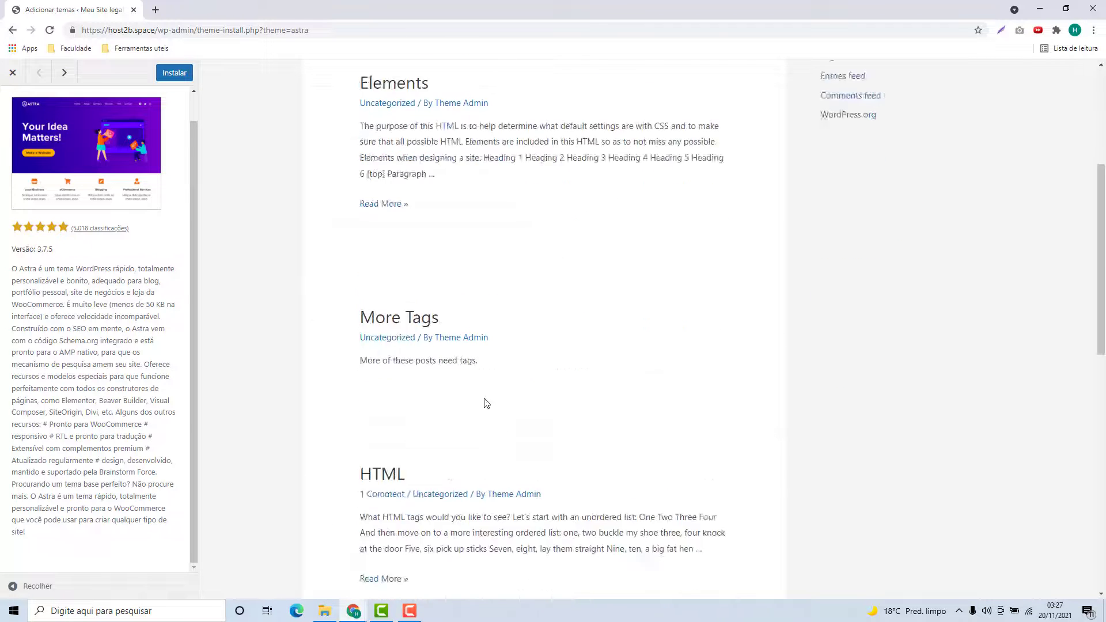
{"action": "left_click", "coordinate": [169, 79]}
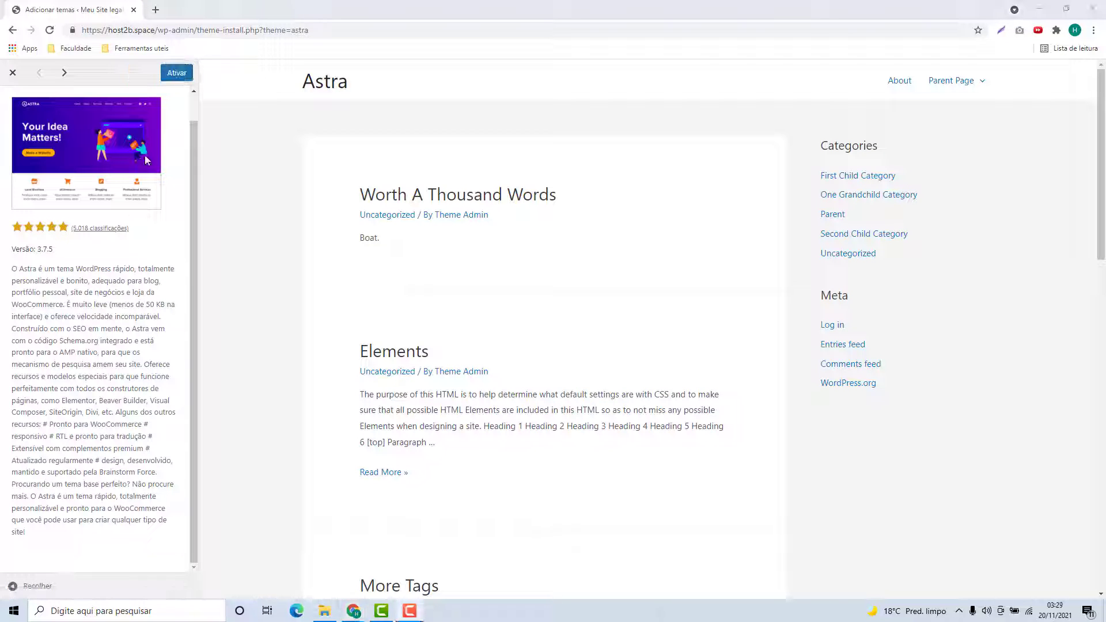
{"action": "left_click", "coordinate": [177, 73]}
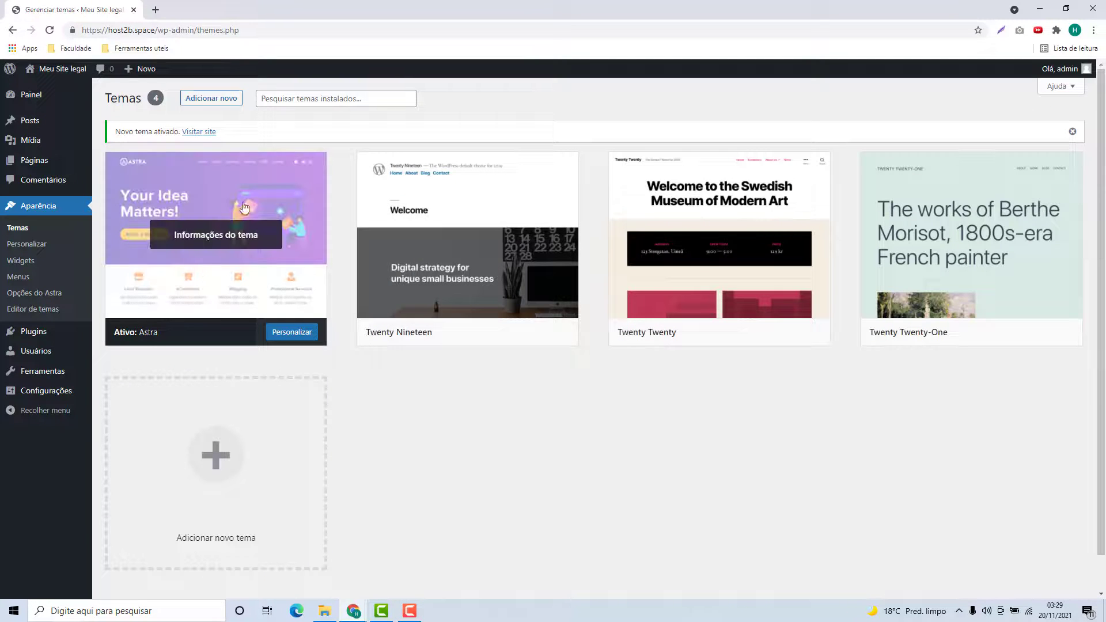
Start customizing the Astra theme and review its Global options for colors (Cores), container (Contêiner) and buttons (Botões).
{"action": "left_click", "coordinate": [293, 333]}
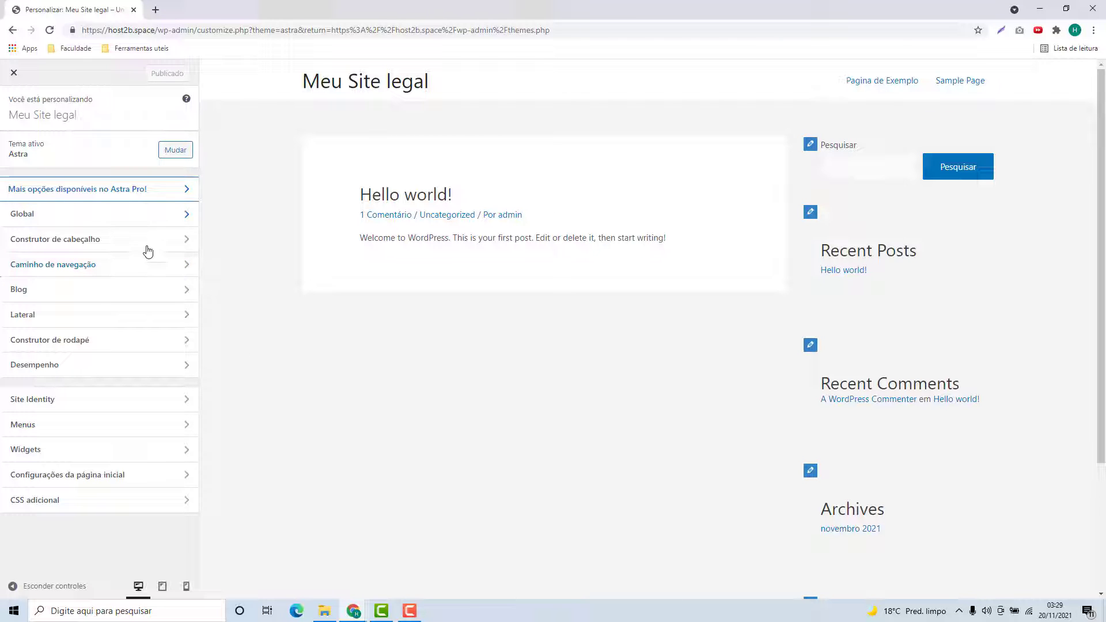
{"action": "left_click", "coordinate": [47, 221]}
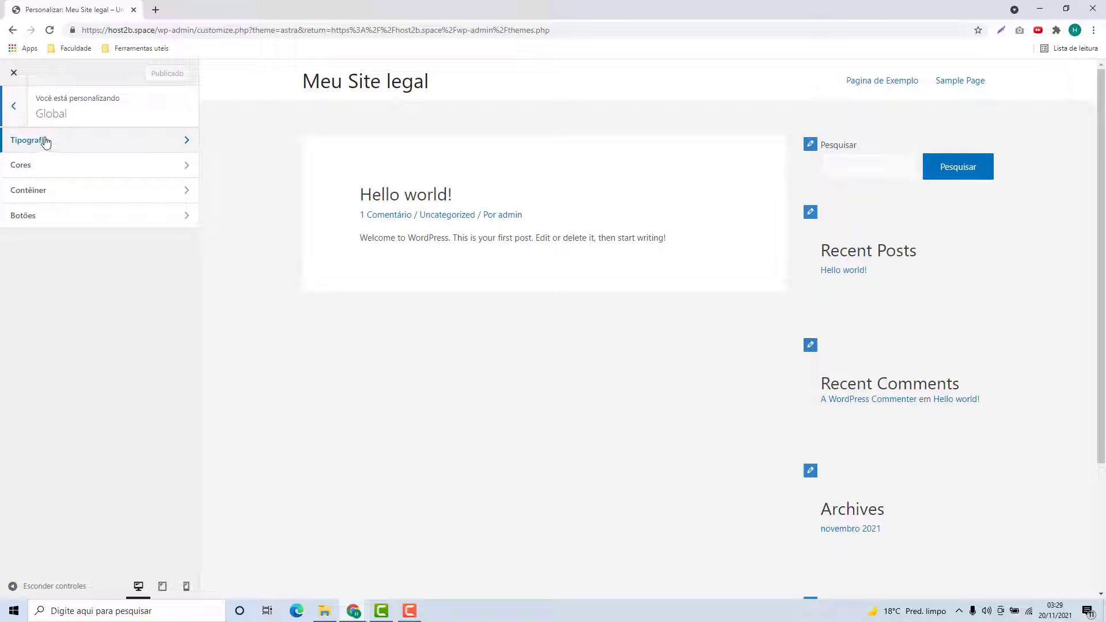
{"action": "left_click", "coordinate": [89, 170]}
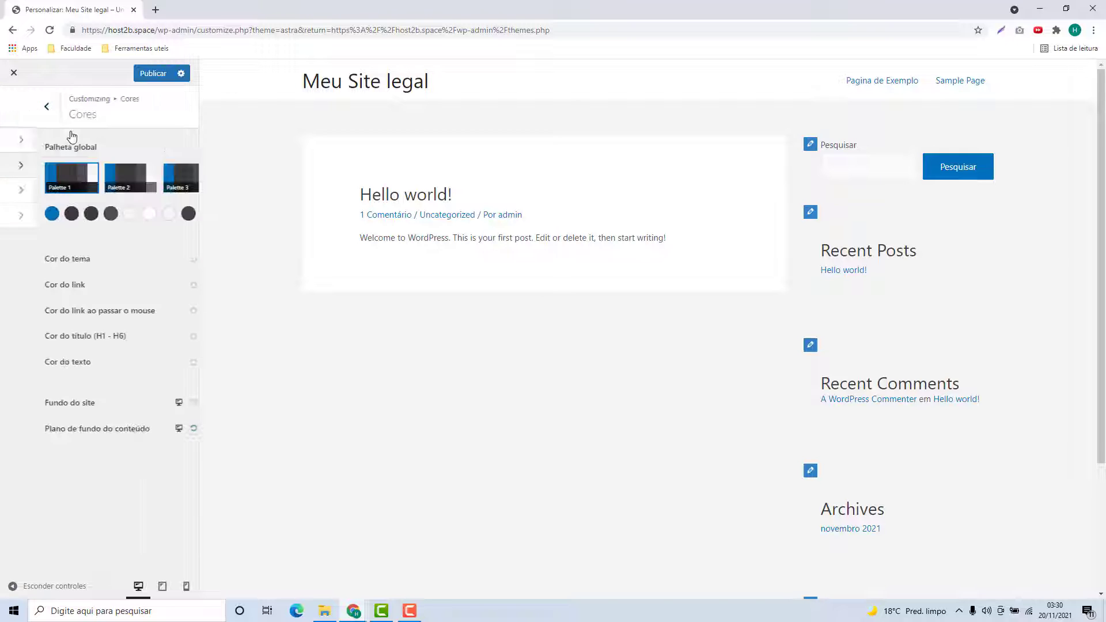
{"action": "left_click", "coordinate": [19, 116]}
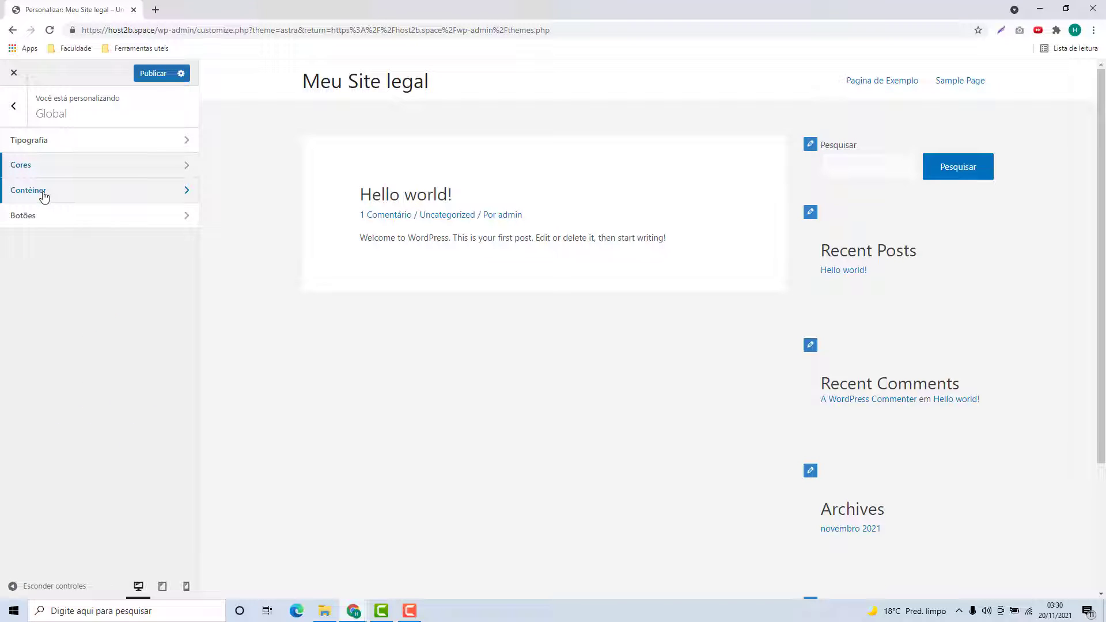
{"action": "left_click", "coordinate": [44, 195]}
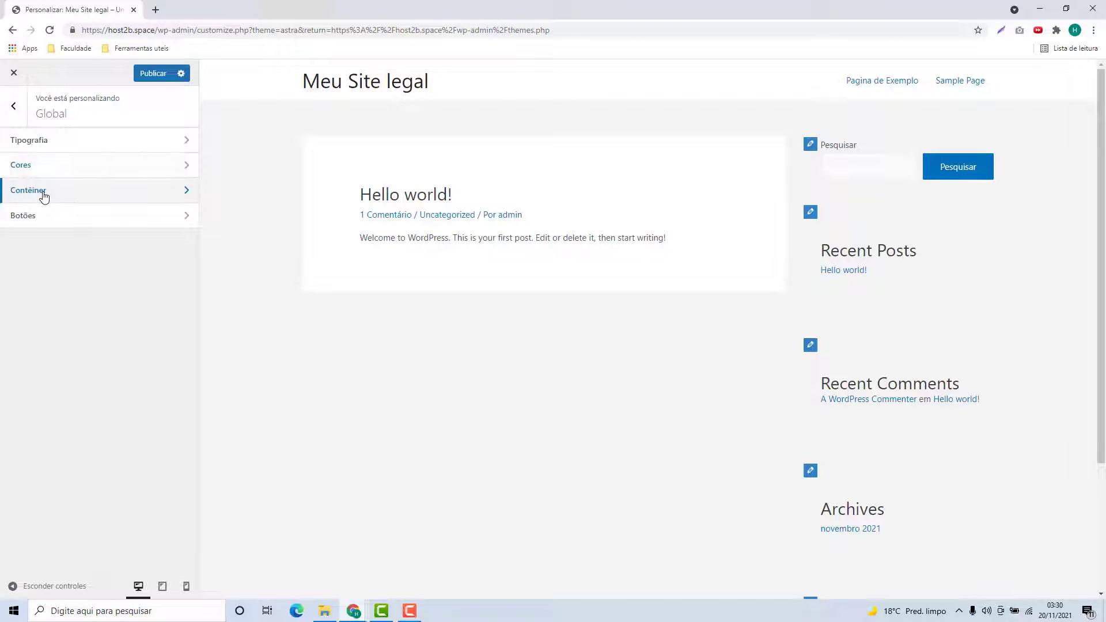
{"action": "left_click", "coordinate": [22, 113]}
{"action": "left_click", "coordinate": [57, 216]}
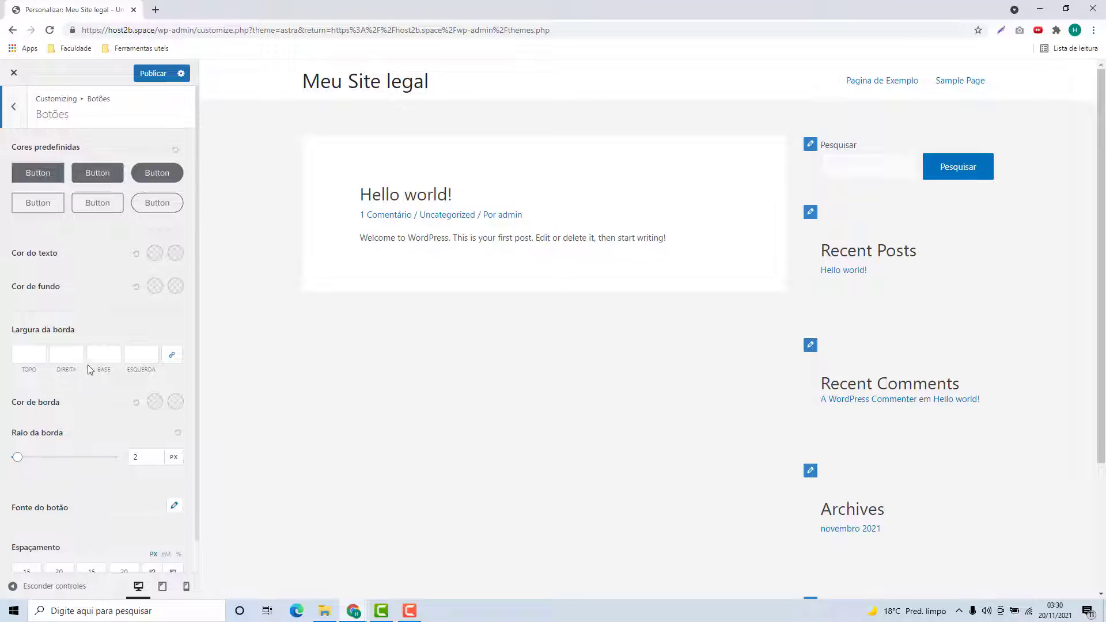
{"action": "left_click", "coordinate": [22, 124]}
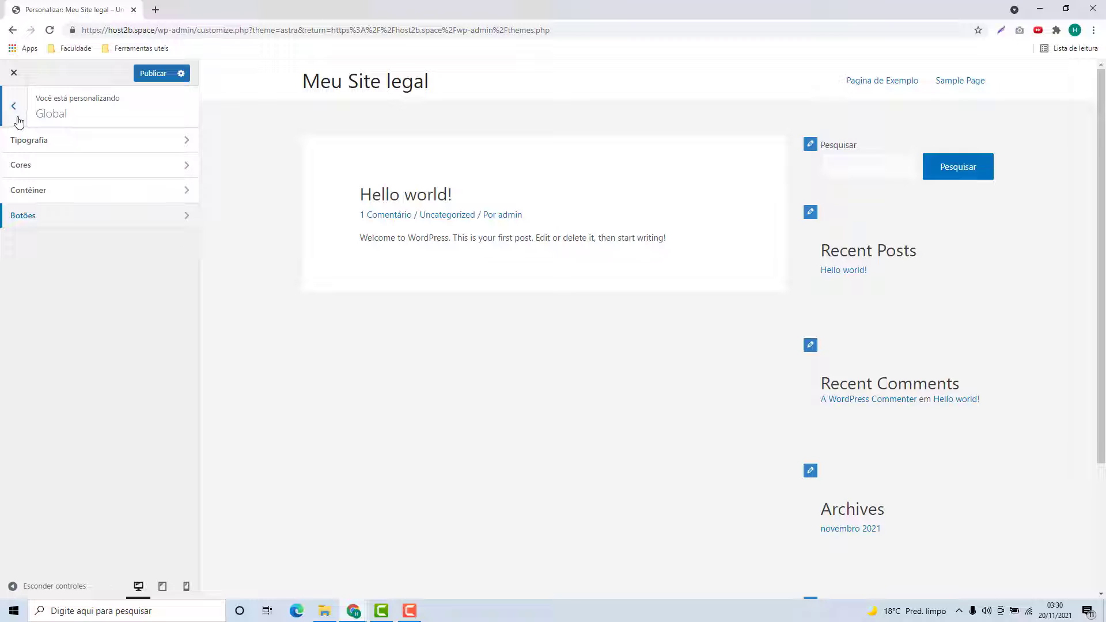
{"action": "left_click", "coordinate": [18, 121]}
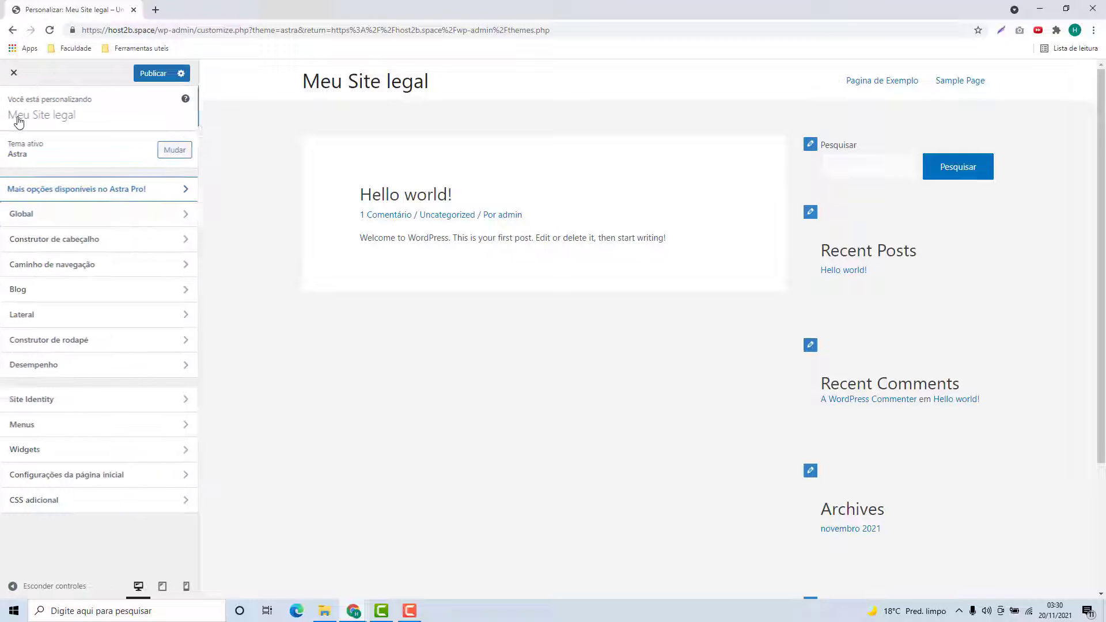
Examine the header builder (Construtor de cabeçalho) and the elements available for its uppermost row.
{"action": "left_click", "coordinate": [26, 248]}
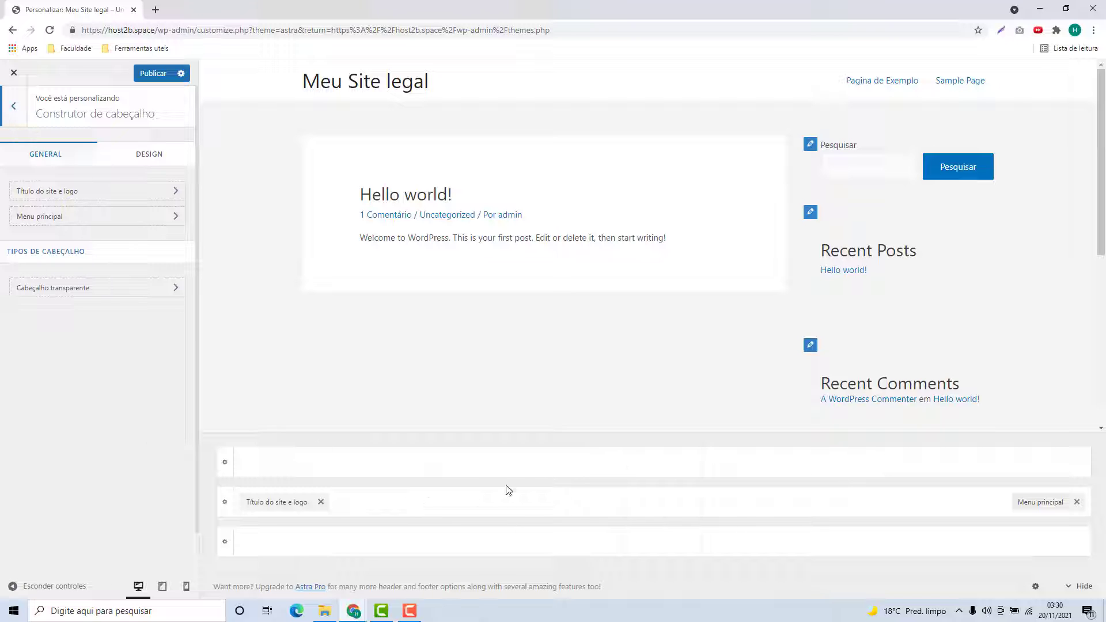
{"action": "left_click", "coordinate": [426, 462]}
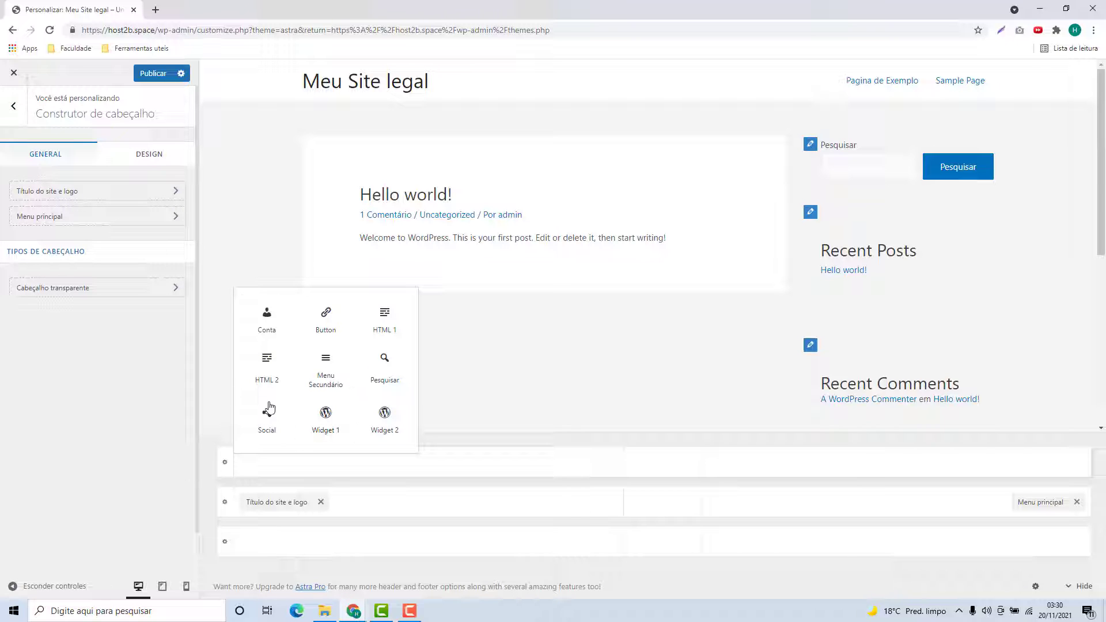
{"action": "left_click", "coordinate": [472, 438]}
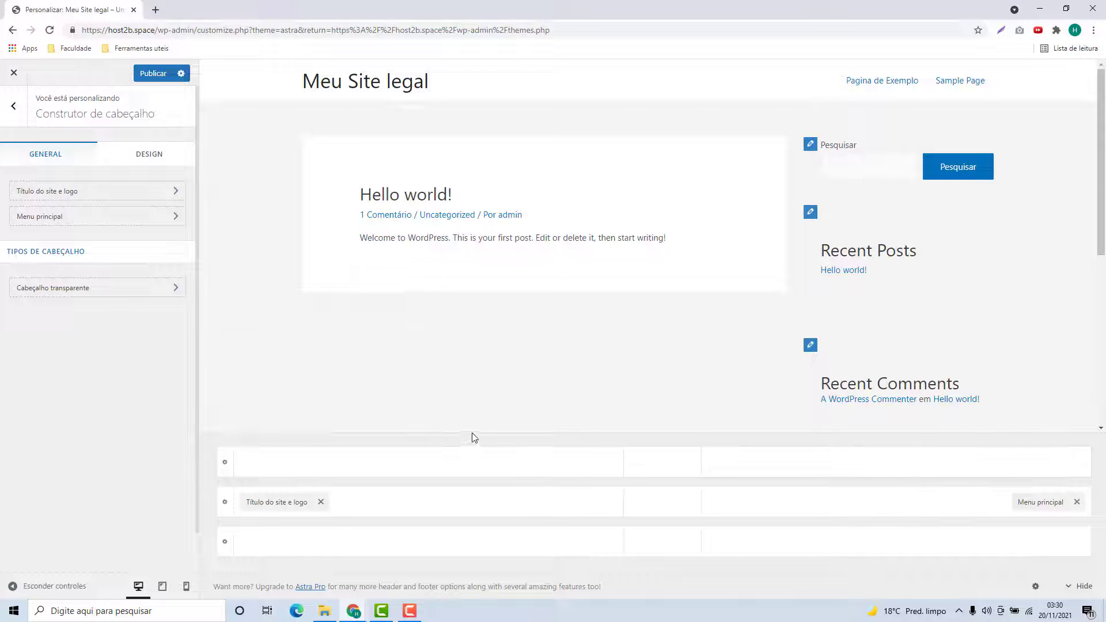
{"action": "left_click", "coordinate": [17, 118]}
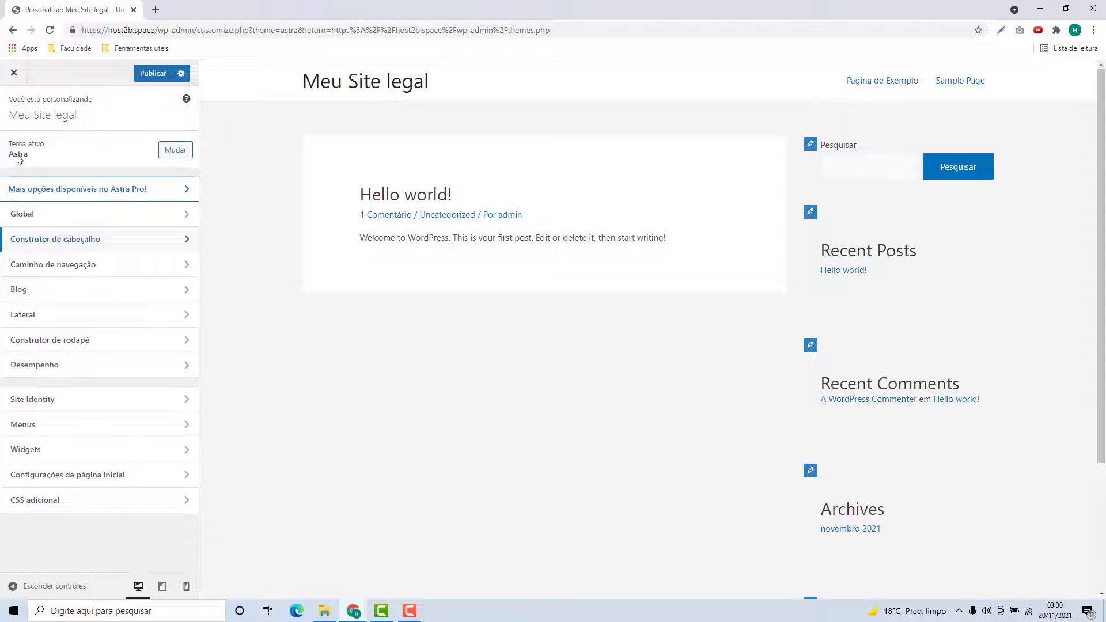
Review the Blog options for both the archive listing (Blog / Arquivos) and the single post (Post individual).
{"action": "left_click", "coordinate": [27, 300]}
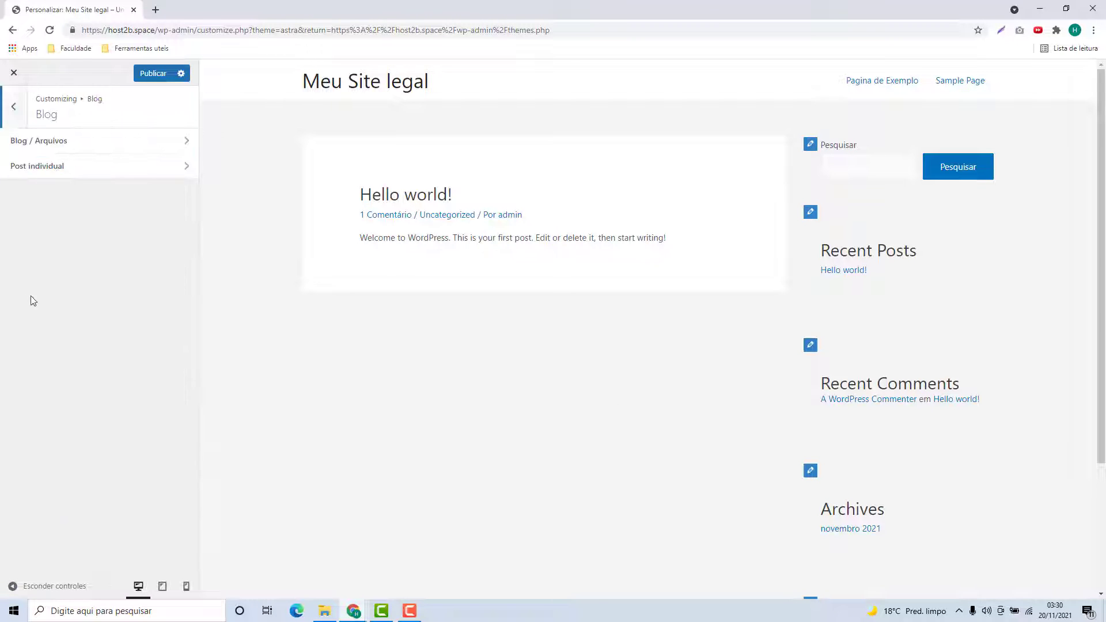
{"action": "left_click", "coordinate": [76, 147]}
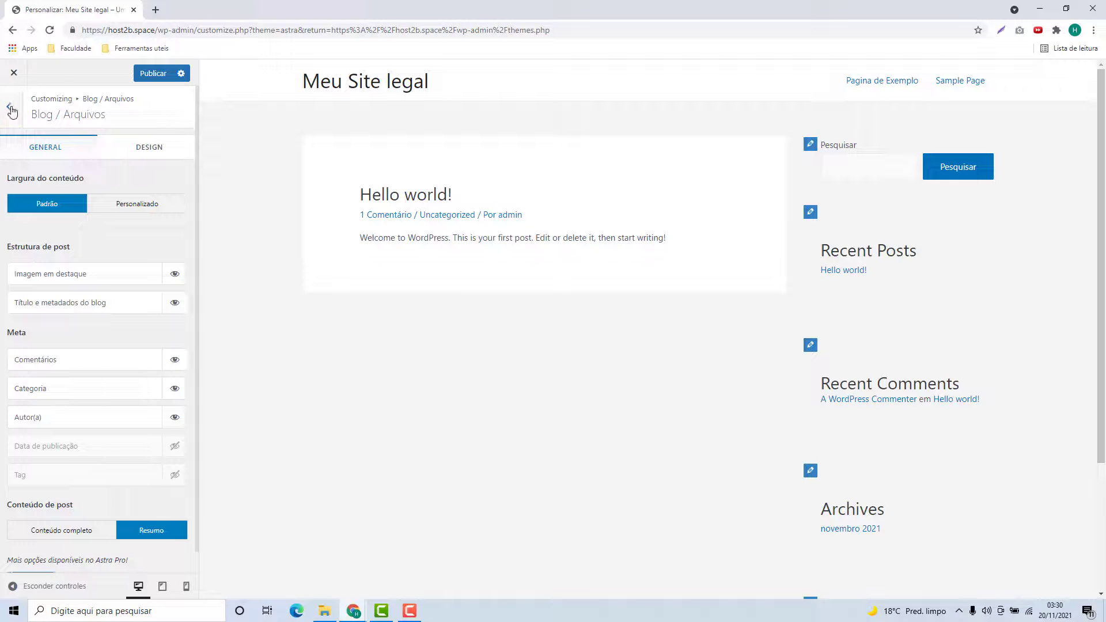
{"action": "left_click", "coordinate": [12, 110]}
{"action": "left_click", "coordinate": [50, 172]}
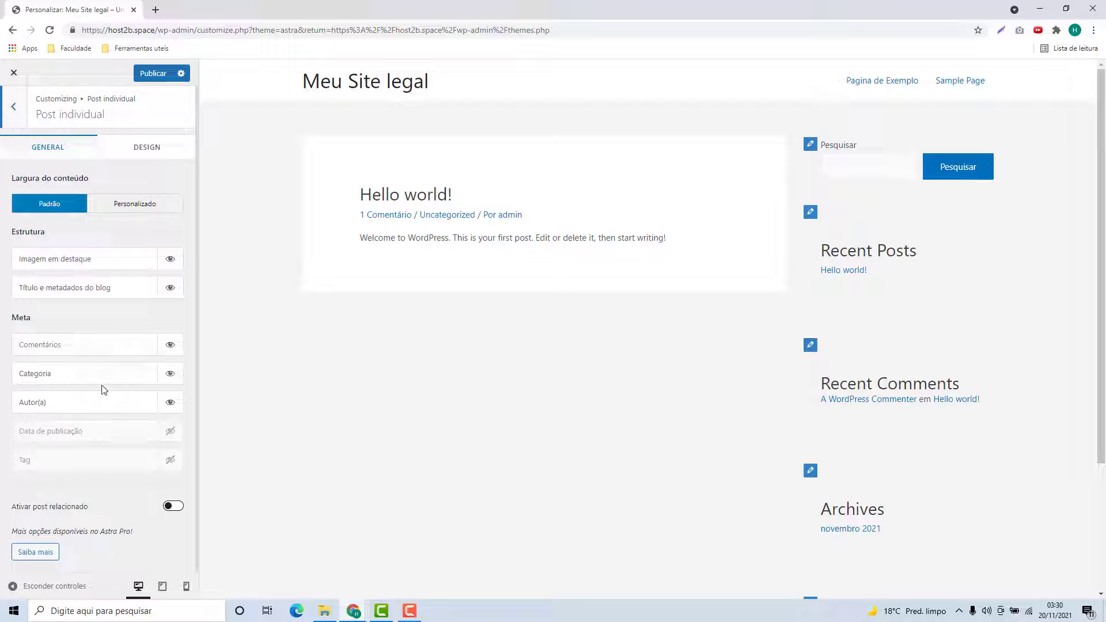
{"action": "left_click", "coordinate": [13, 106]}
{"action": "left_click", "coordinate": [13, 108]}
Review the sidebar (Lateral) layout and width options and compare them with the widgets in the site preview.
{"action": "left_click", "coordinate": [68, 323]}
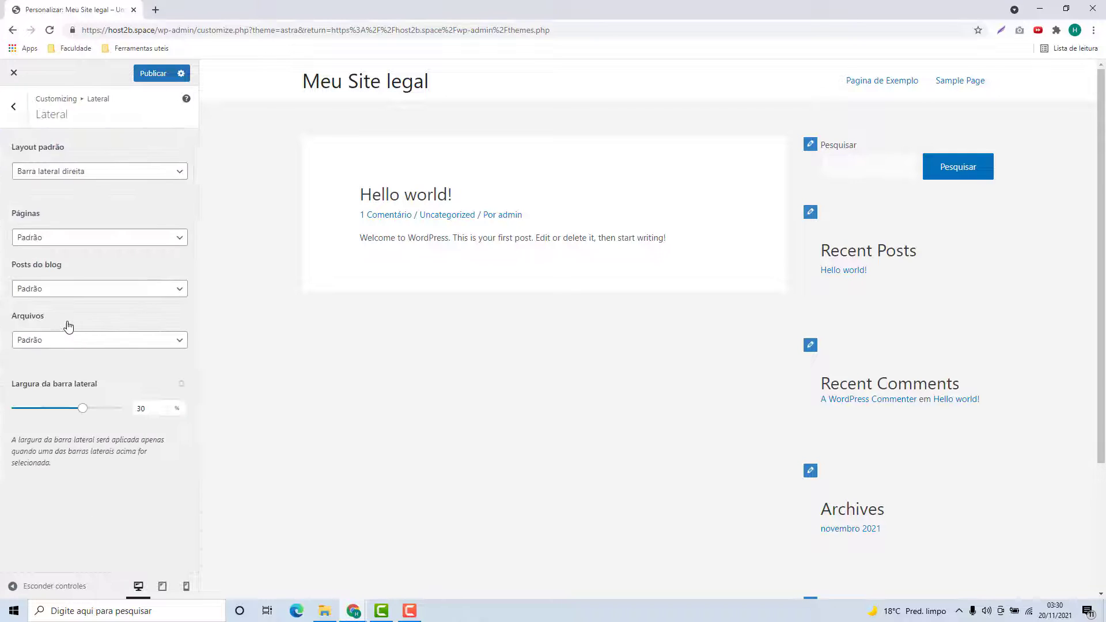
{"action": "scroll", "coordinate": [972, 528], "scroll_direction": "down", "scroll_amount": 3}
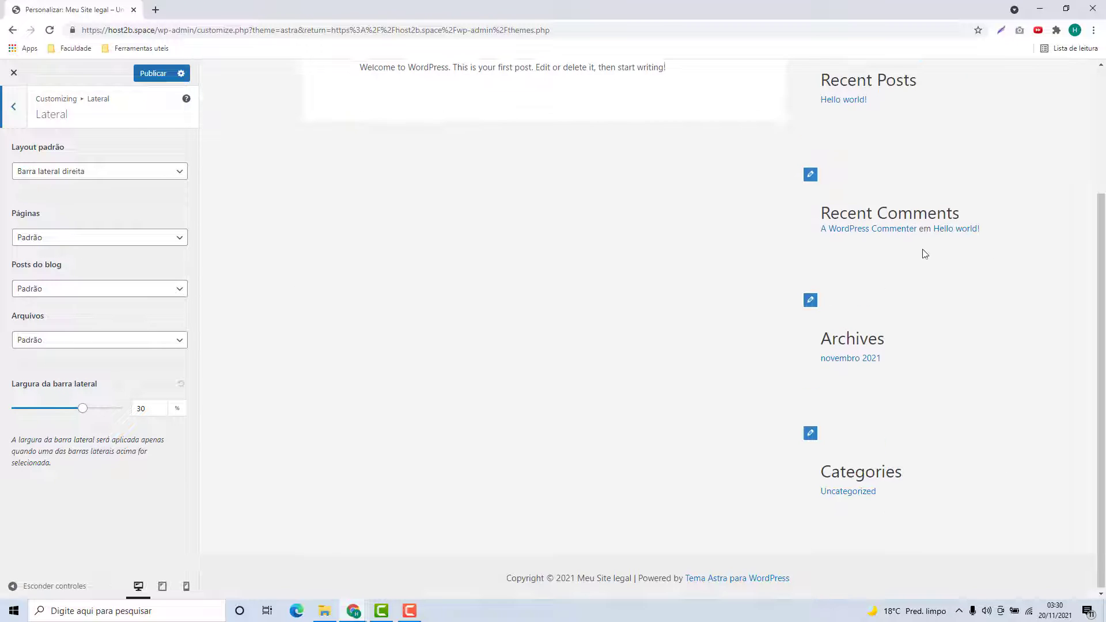
{"action": "scroll", "coordinate": [1017, 275], "scroll_direction": "up", "scroll_amount": 3}
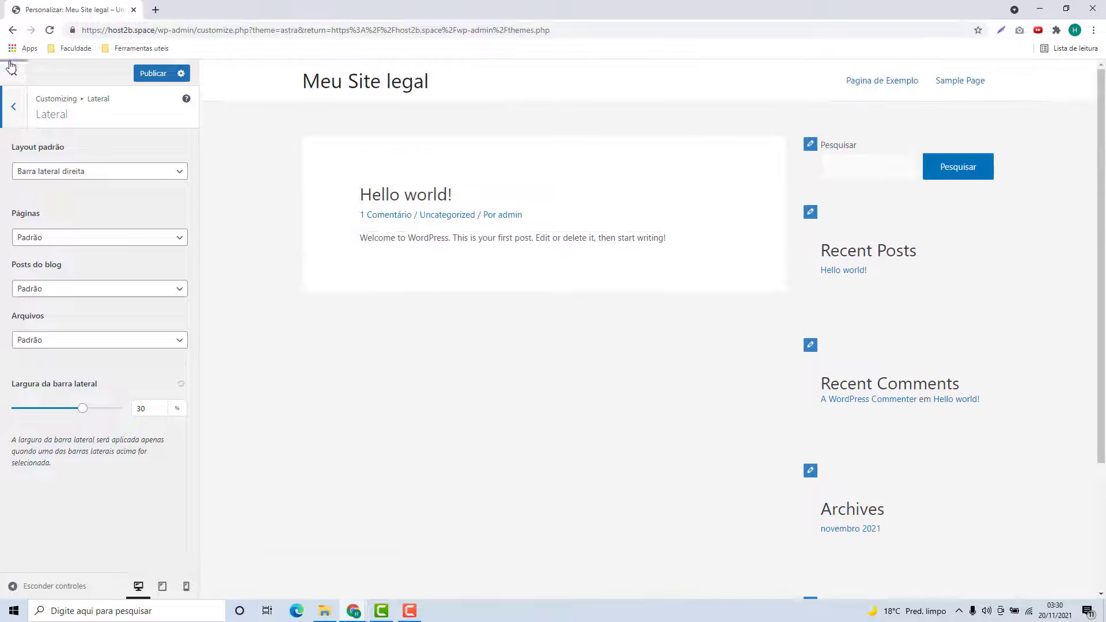
{"action": "left_click", "coordinate": [14, 107]}
Examine the footer builder (Construtor de rodapé) and its row layout.
{"action": "left_click", "coordinate": [37, 353]}
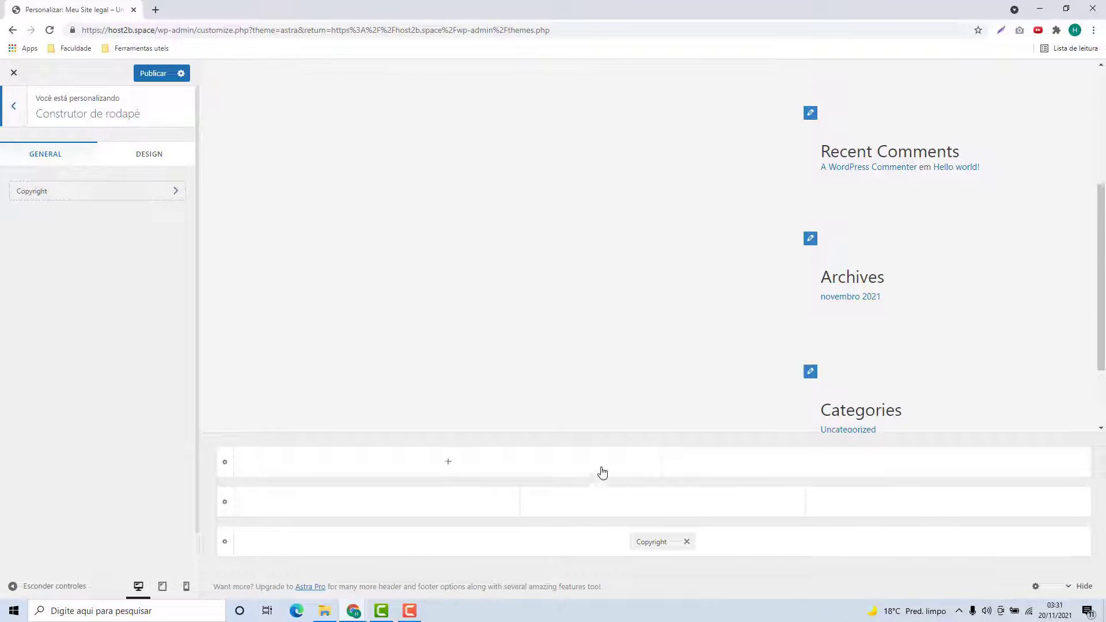
{"action": "scroll", "coordinate": [571, 352], "scroll_direction": "down", "scroll_amount": 2}
{"action": "left_click", "coordinate": [23, 118]}
Switch local loading of Google fonts on and back off in the performance (Desempenho) options.
{"action": "left_click", "coordinate": [67, 372]}
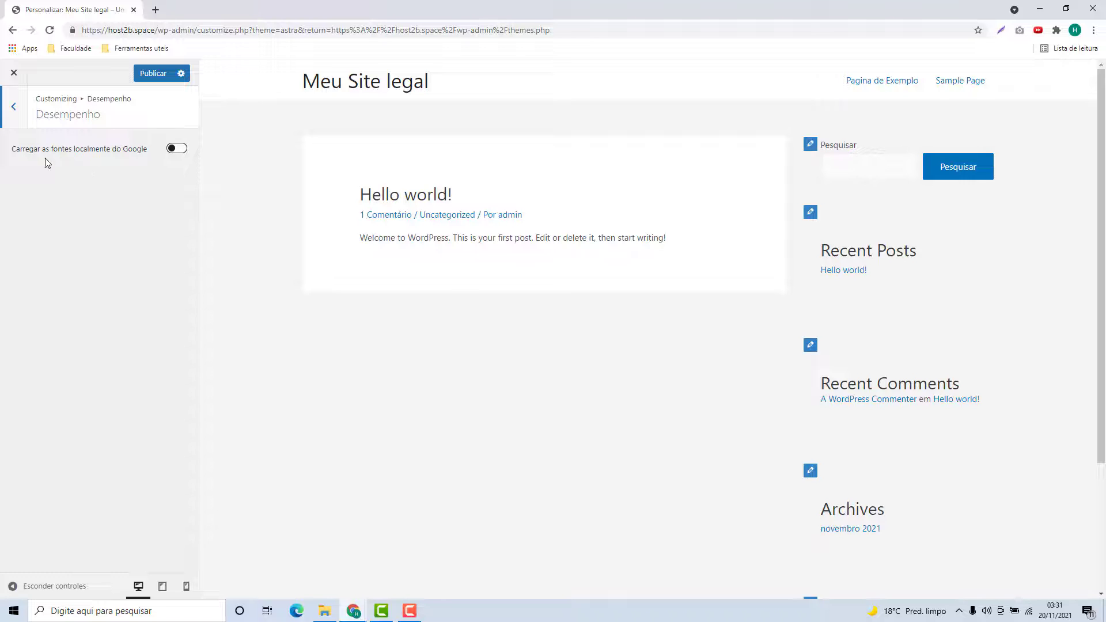
{"action": "left_click", "coordinate": [177, 148]}
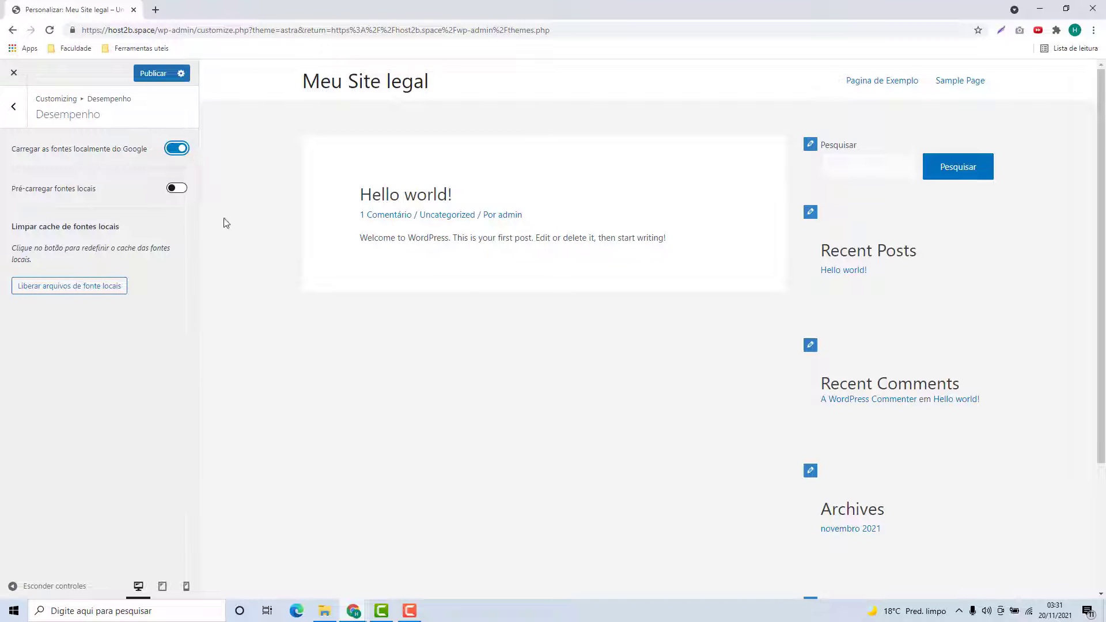
{"action": "left_click", "coordinate": [178, 149]}
{"action": "left_click", "coordinate": [23, 115]}
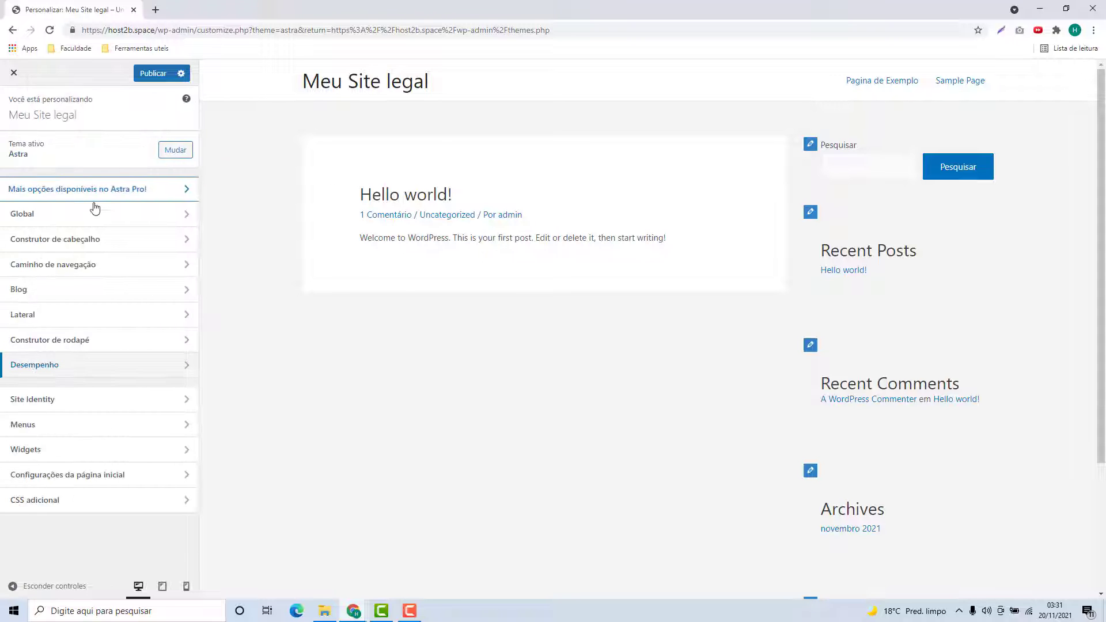
Review the Site Identity section and its linked site title and logo settings (Título do site e configurações de logo).
{"action": "left_click", "coordinate": [52, 400]}
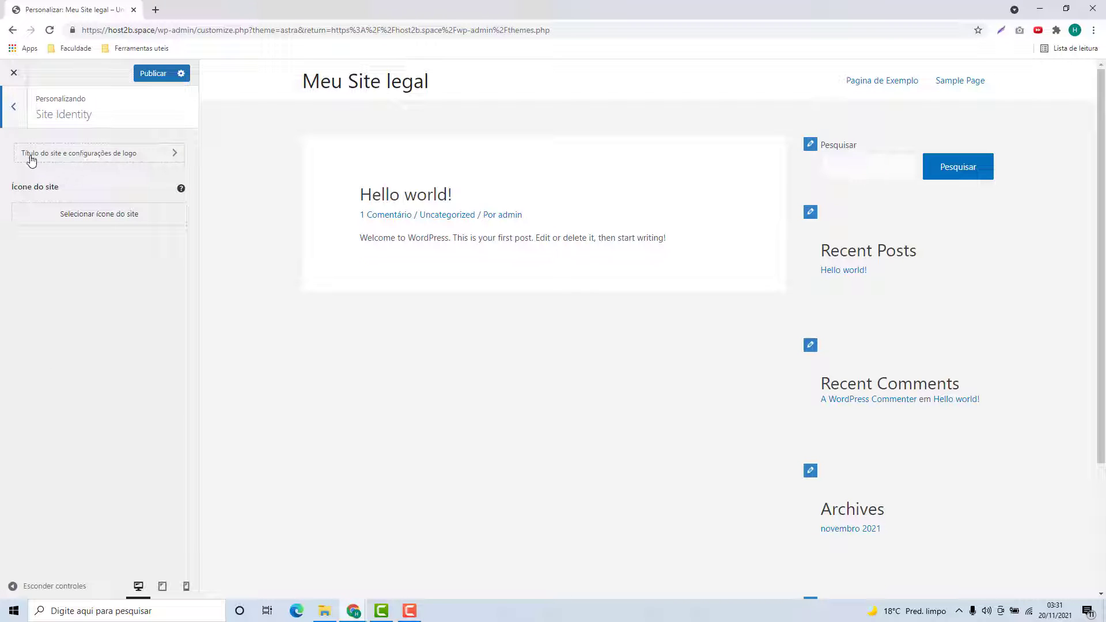
{"action": "left_click", "coordinate": [81, 153]}
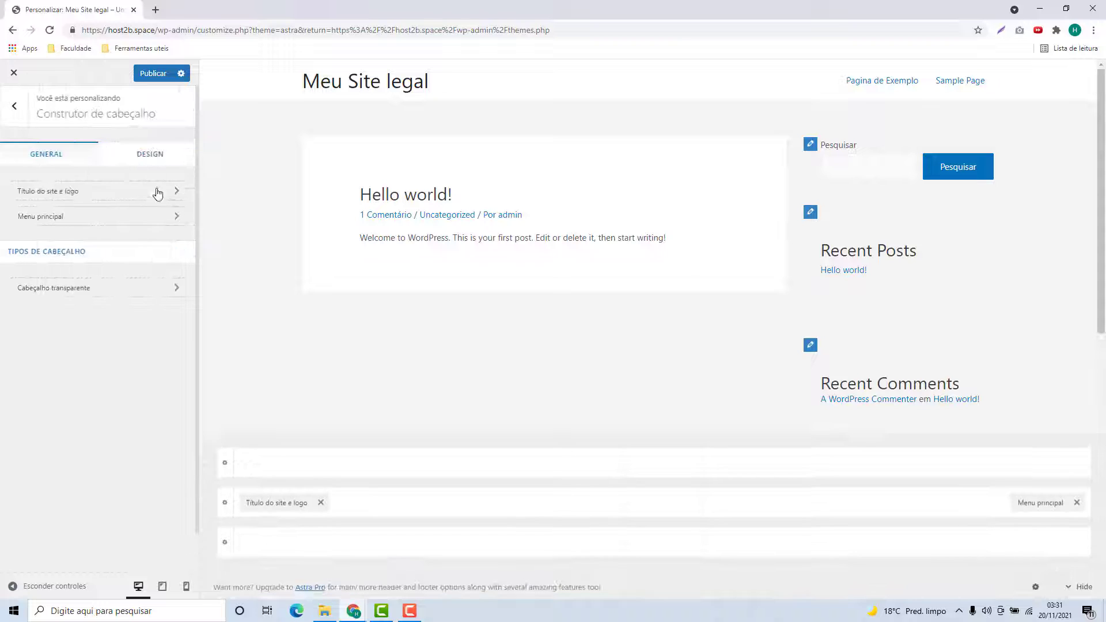
{"action": "left_click", "coordinate": [15, 114]}
{"action": "left_click", "coordinate": [14, 112]}
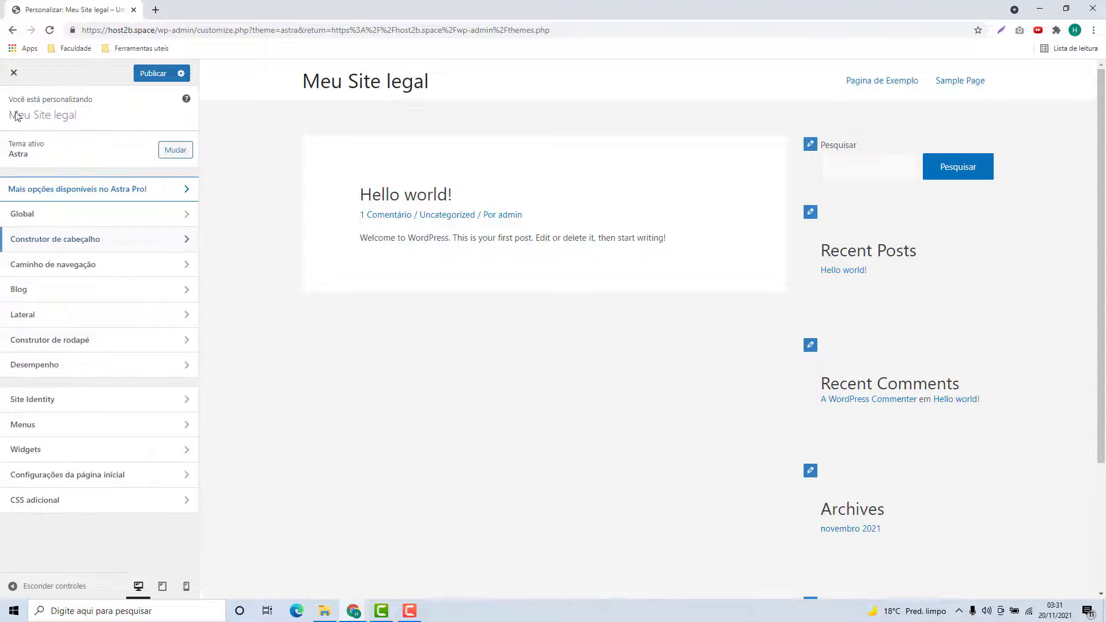
Review the Menus section and the main sidebar widget area (Barra lateral principal).
{"action": "left_click", "coordinate": [79, 426]}
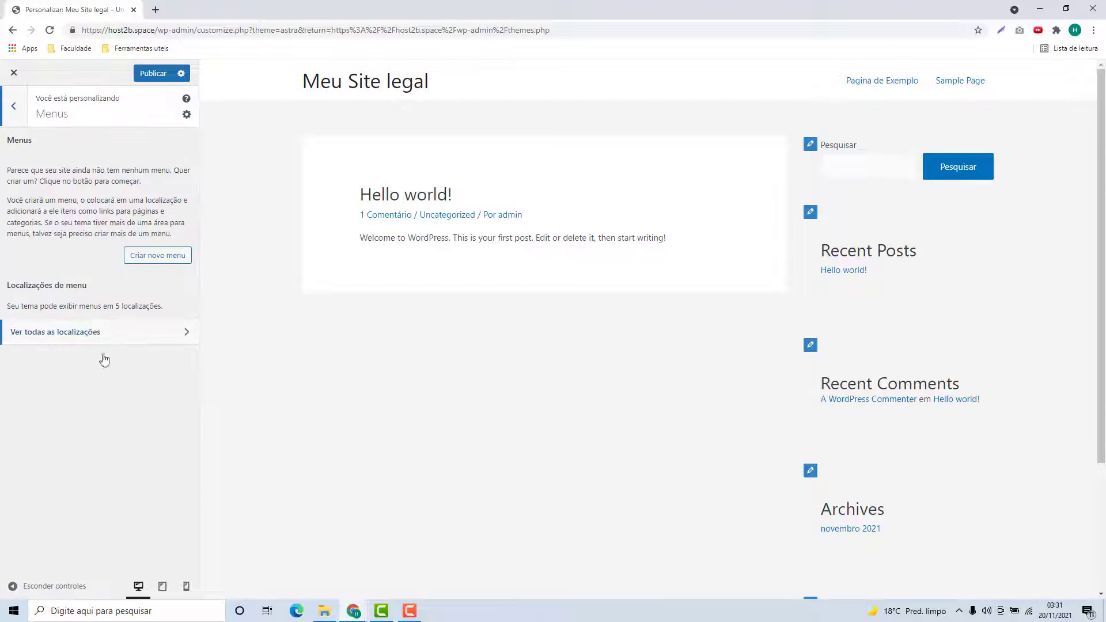
{"action": "left_click", "coordinate": [13, 105]}
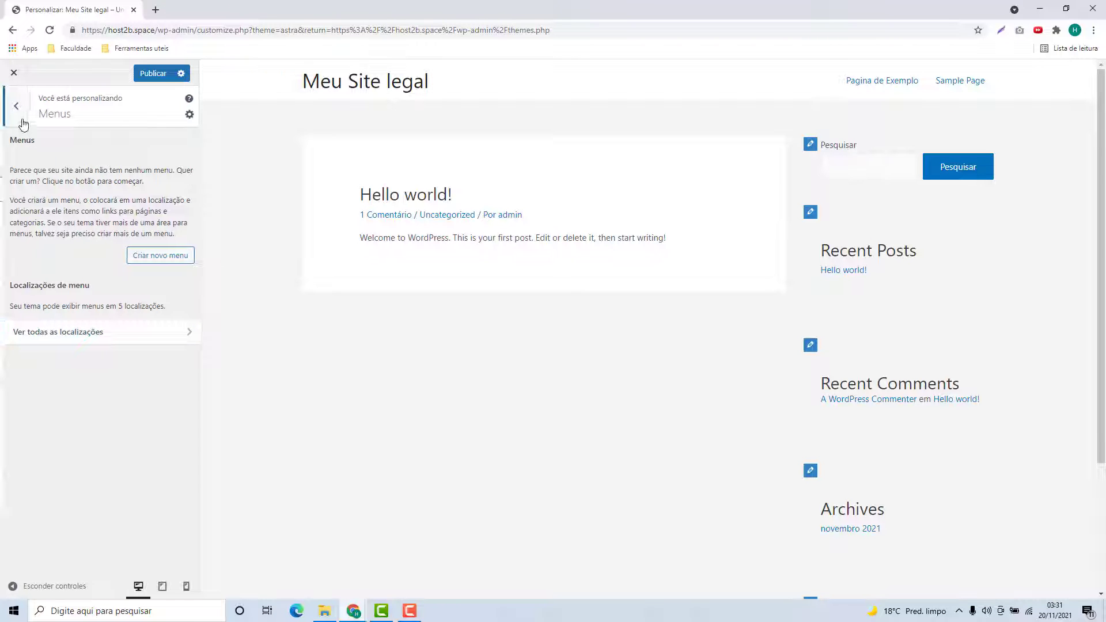
{"action": "left_click", "coordinate": [36, 279]}
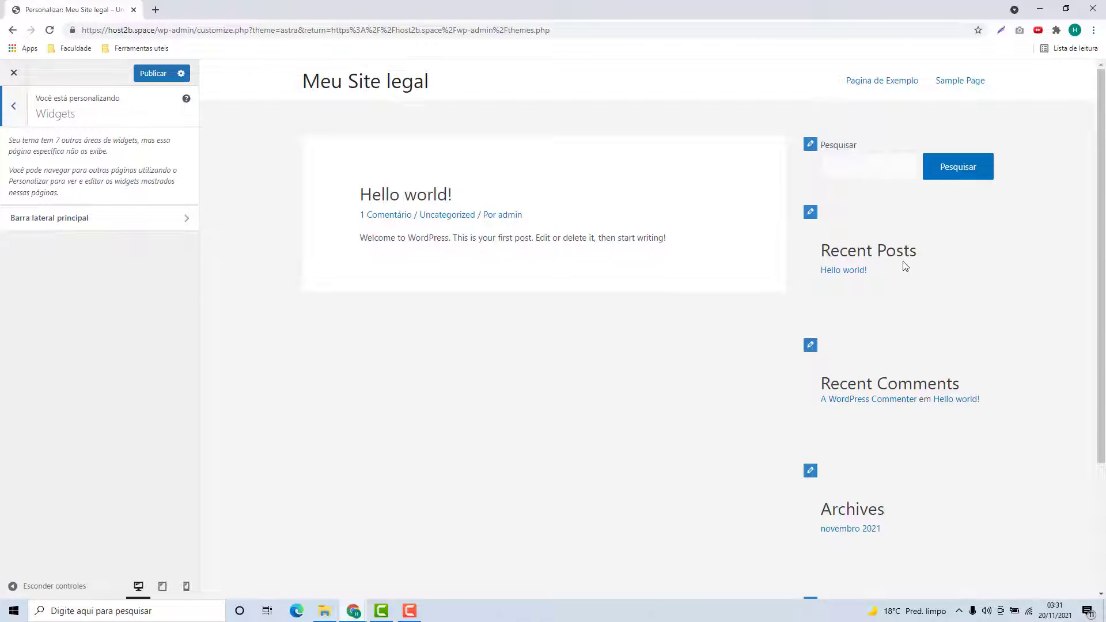
{"action": "left_click", "coordinate": [57, 234]}
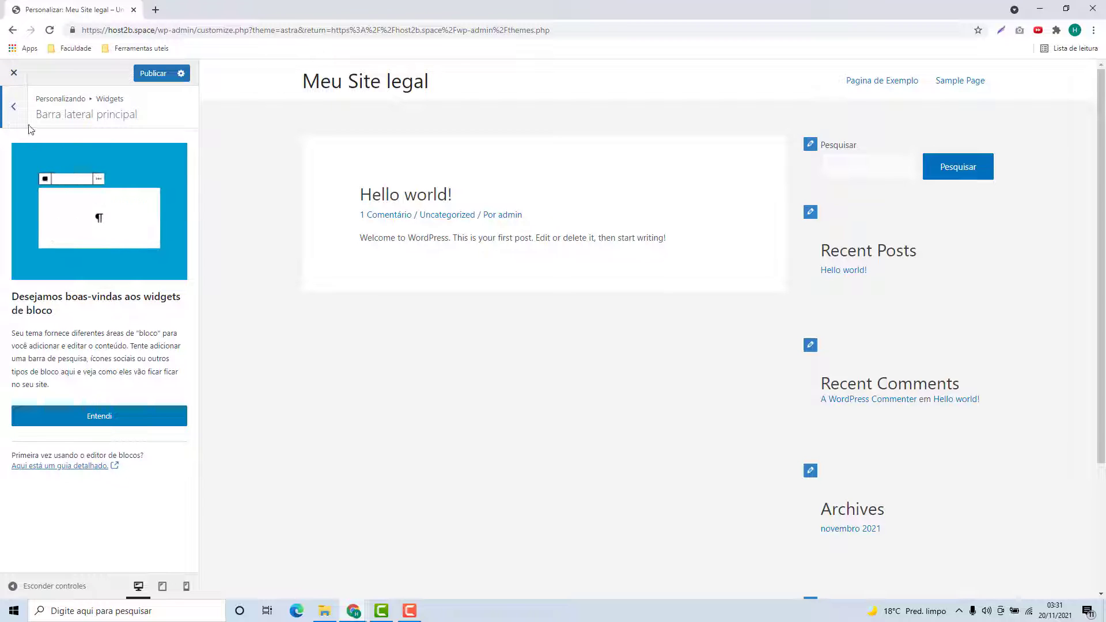
{"action": "left_click", "coordinate": [24, 122]}
{"action": "left_click", "coordinate": [15, 116]}
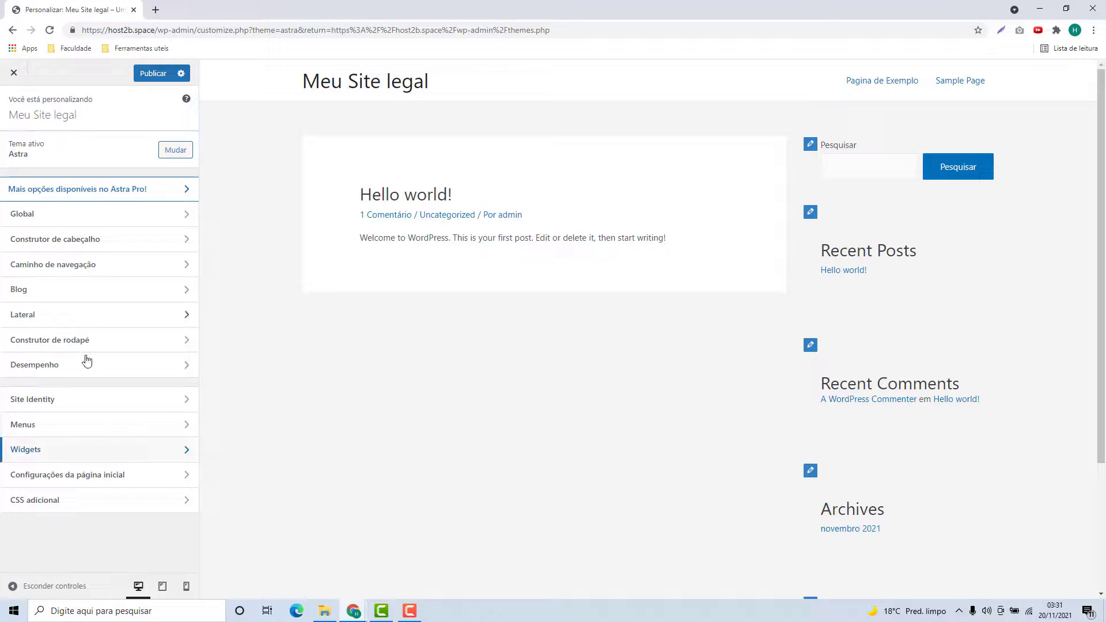
Review the homepage display settings (Configurações da página inicial) and compare them with the site preview.
{"action": "left_click", "coordinate": [81, 484]}
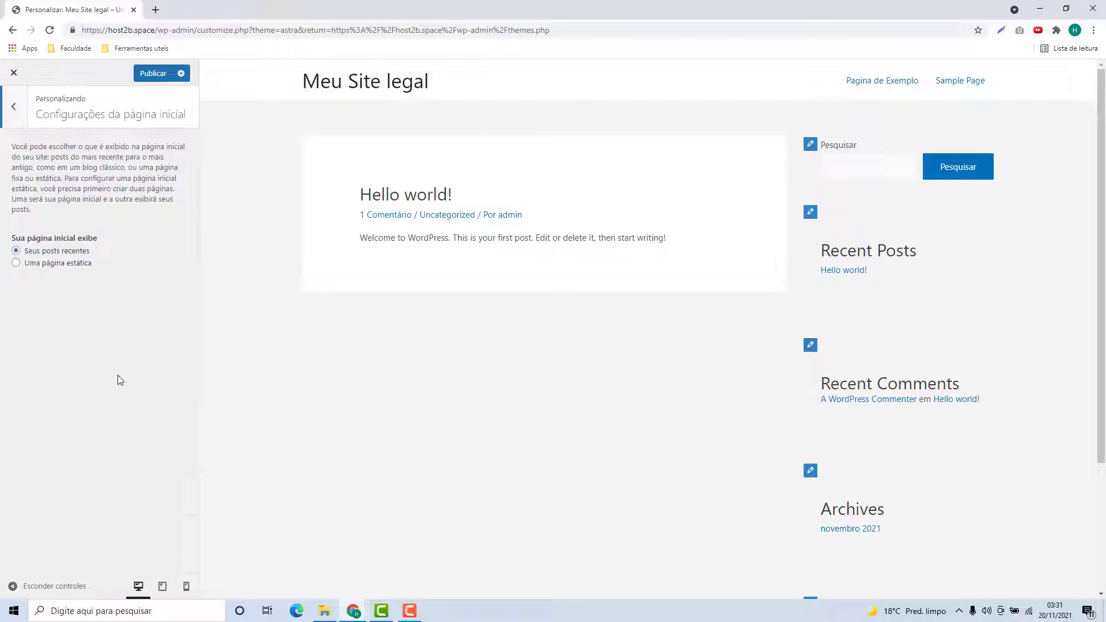
{"action": "scroll", "coordinate": [862, 551], "scroll_direction": "down", "scroll_amount": 1}
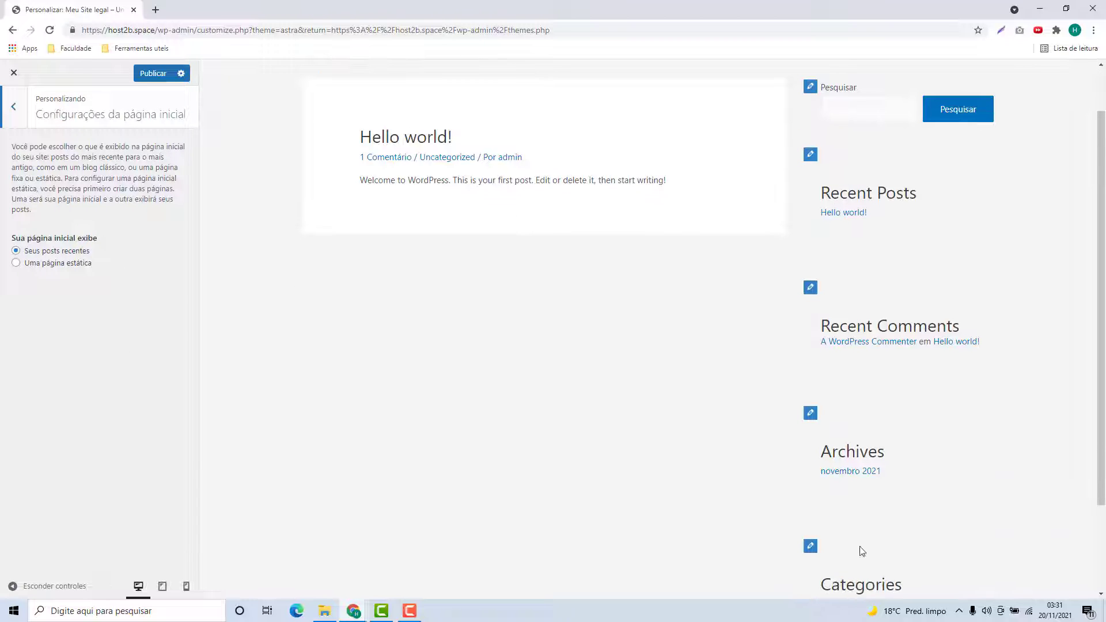
{"action": "scroll", "coordinate": [461, 288], "scroll_direction": "up", "scroll_amount": 1}
{"action": "left_click", "coordinate": [14, 109]}
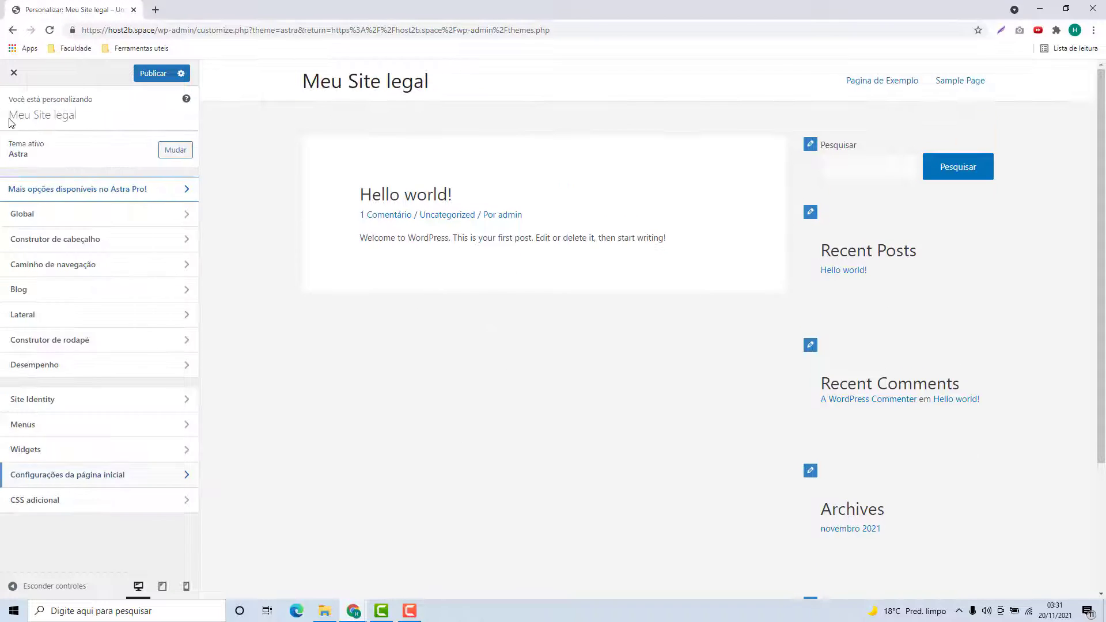
Examine the additional CSS section (CSS adicional) and its code editing area.
{"action": "left_click", "coordinate": [117, 512]}
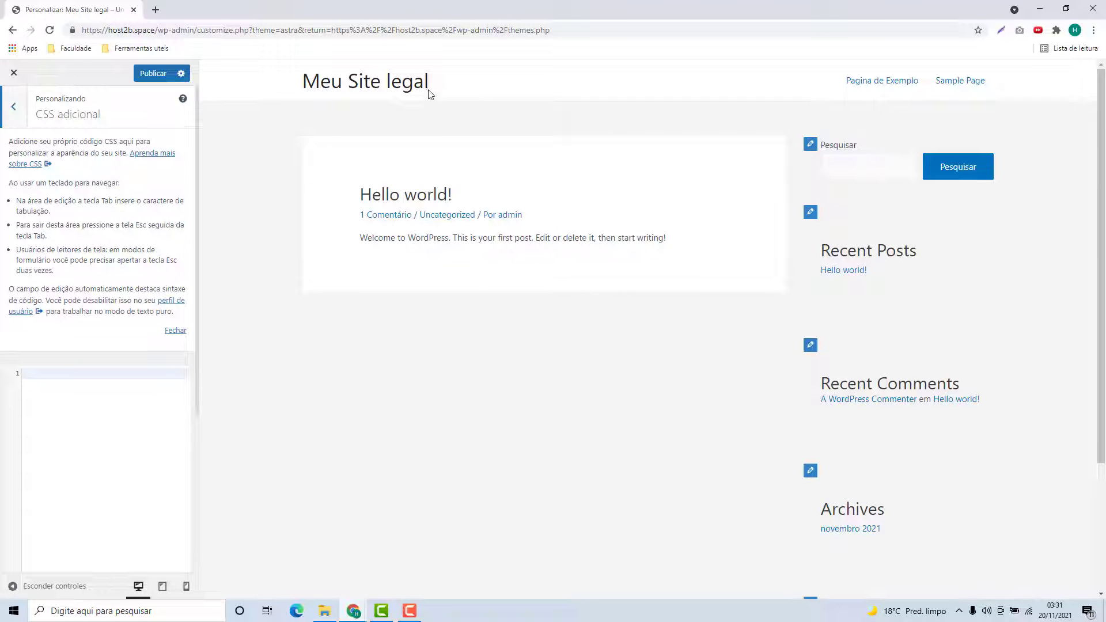
{"action": "left_click", "coordinate": [142, 408]}
{"action": "left_click", "coordinate": [13, 106]}
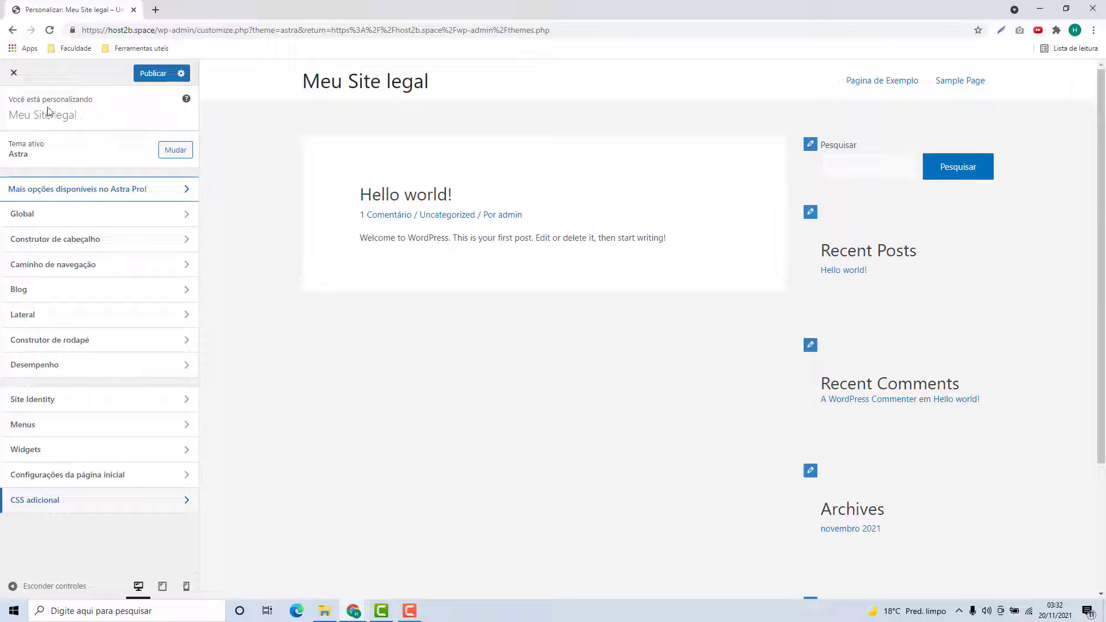
Leave the customizer, install the Starter Templates import plugin from the Astra options, and select Elementor as the page builder.
{"action": "left_click", "coordinate": [14, 73]}
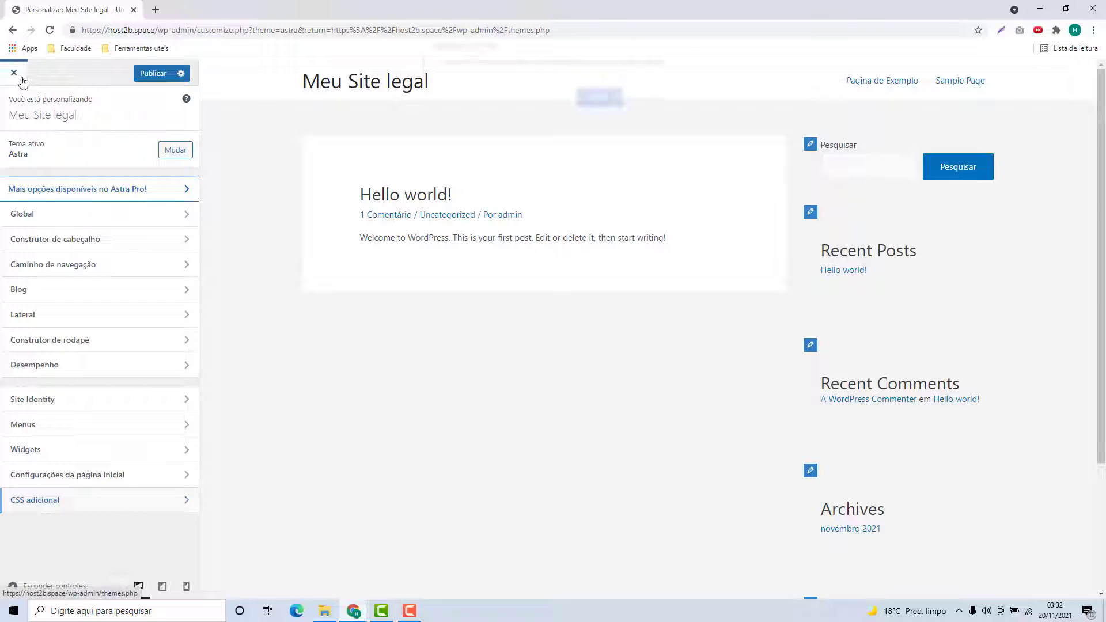
{"action": "left_click", "coordinate": [598, 108]}
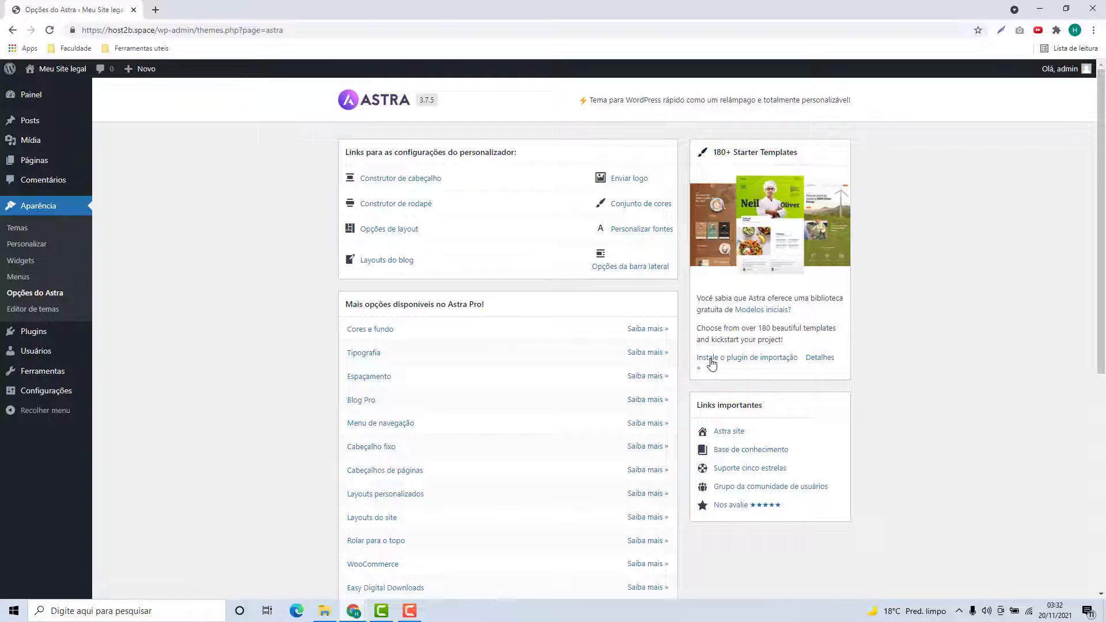
{"action": "left_click", "coordinate": [737, 359]}
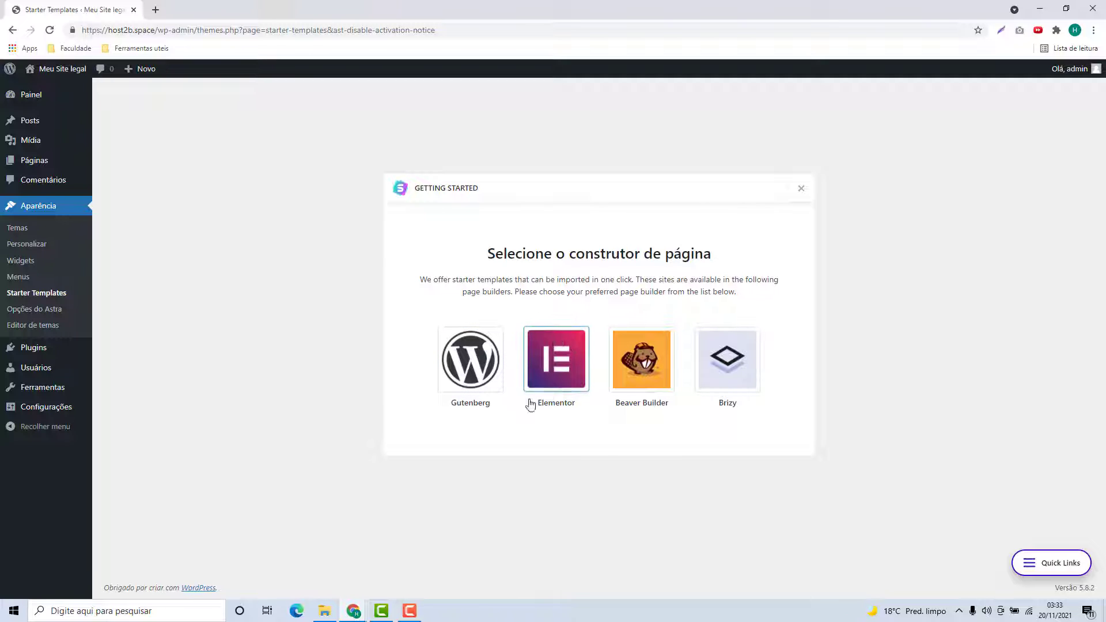
{"action": "left_click", "coordinate": [555, 375]}
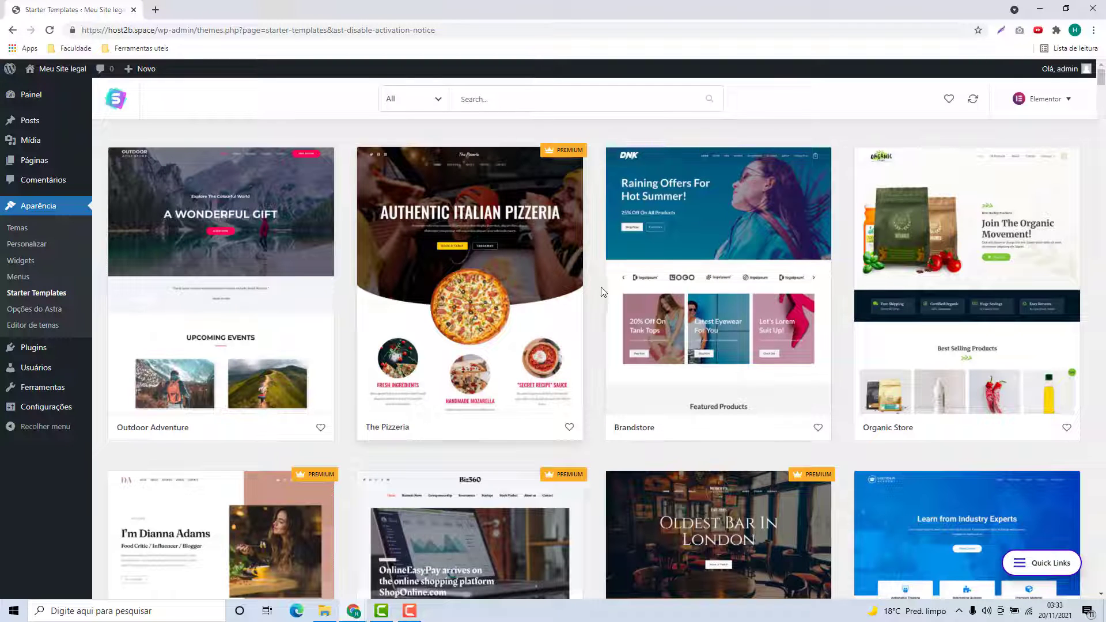
Browse the Elementor starter template gallery, comparing the free designs with those marked Premium.
{"action": "scroll", "coordinate": [962, 340], "scroll_direction": "down", "scroll_amount": 4}
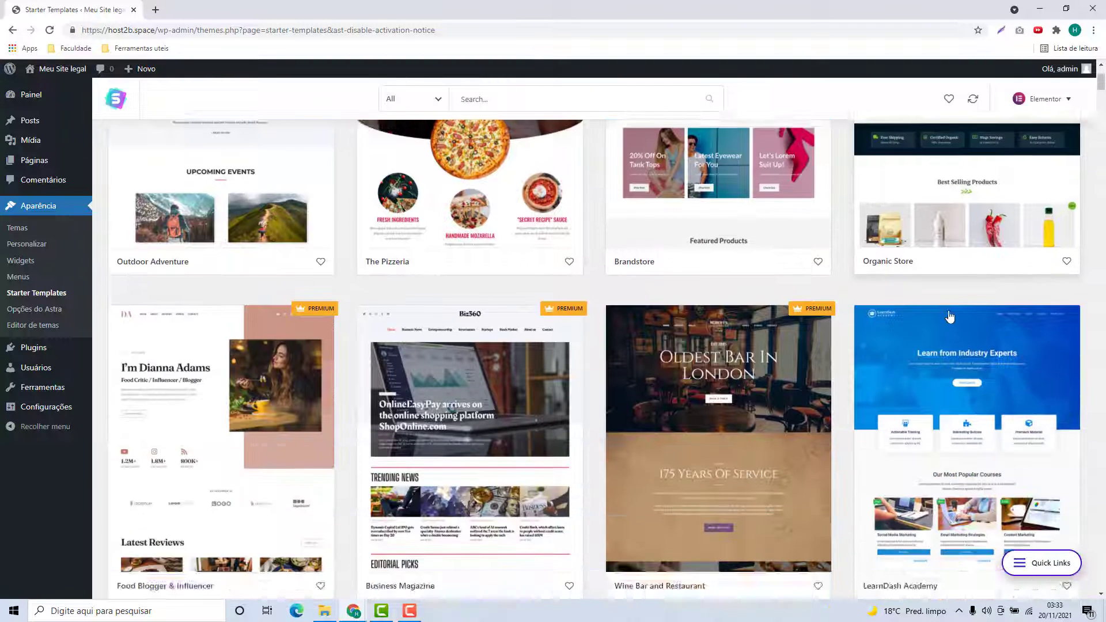
{"action": "scroll", "coordinate": [965, 344], "scroll_direction": "down", "scroll_amount": 5}
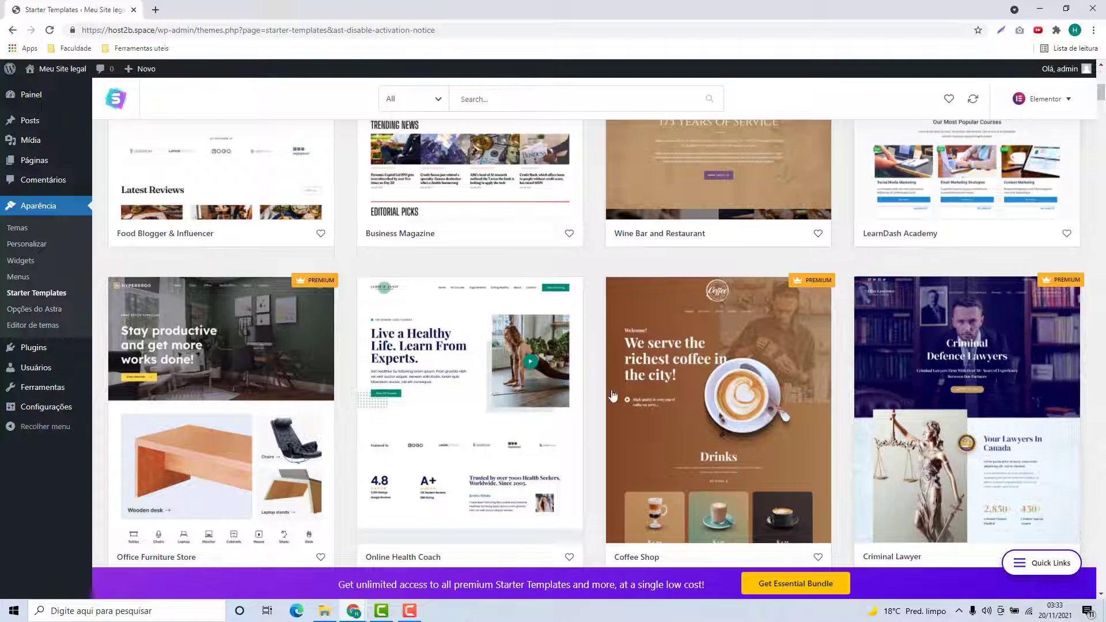
{"action": "scroll", "coordinate": [442, 392], "scroll_direction": "up", "scroll_amount": 2}
{"action": "scroll", "coordinate": [441, 392], "scroll_direction": "up", "scroll_amount": 7}
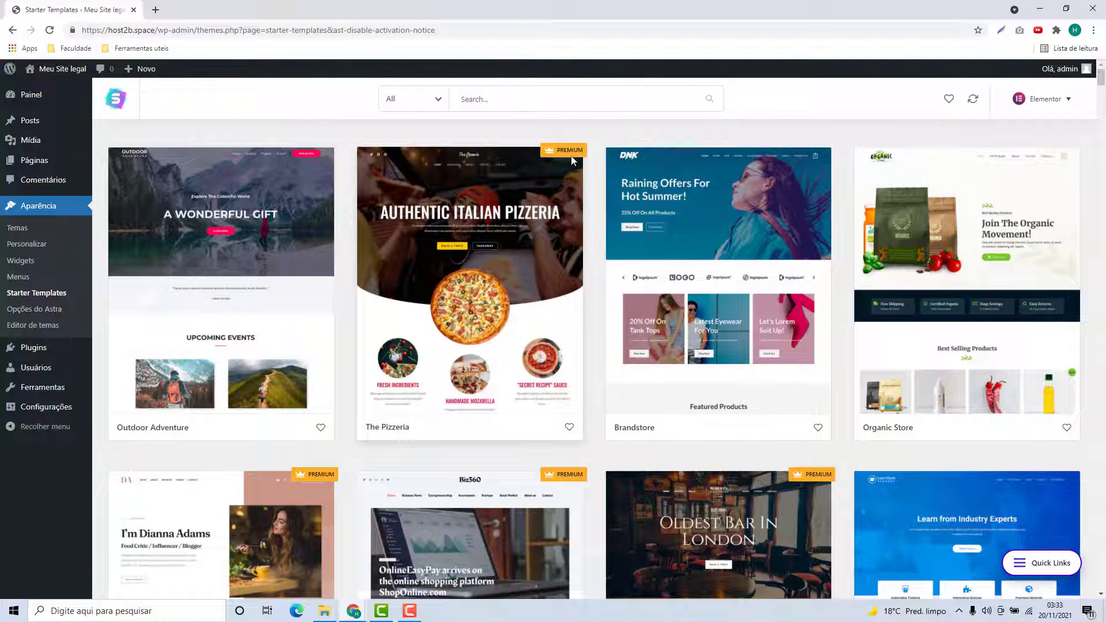
{"action": "scroll", "coordinate": [589, 223], "scroll_direction": "down", "scroll_amount": 20}
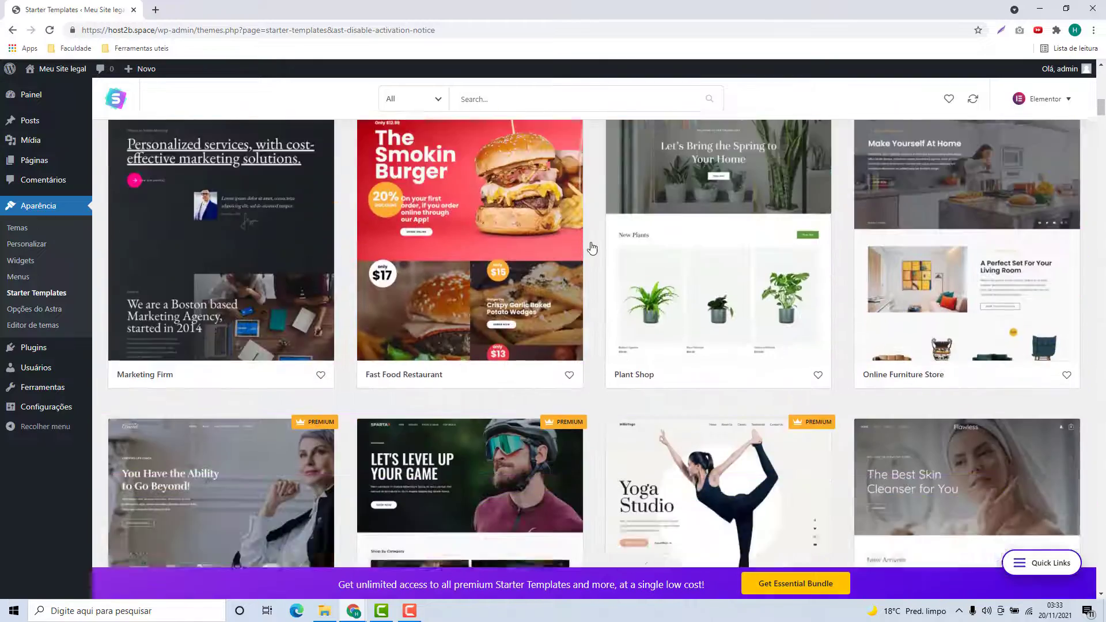
{"action": "scroll", "coordinate": [592, 248], "scroll_direction": "down", "scroll_amount": 20}
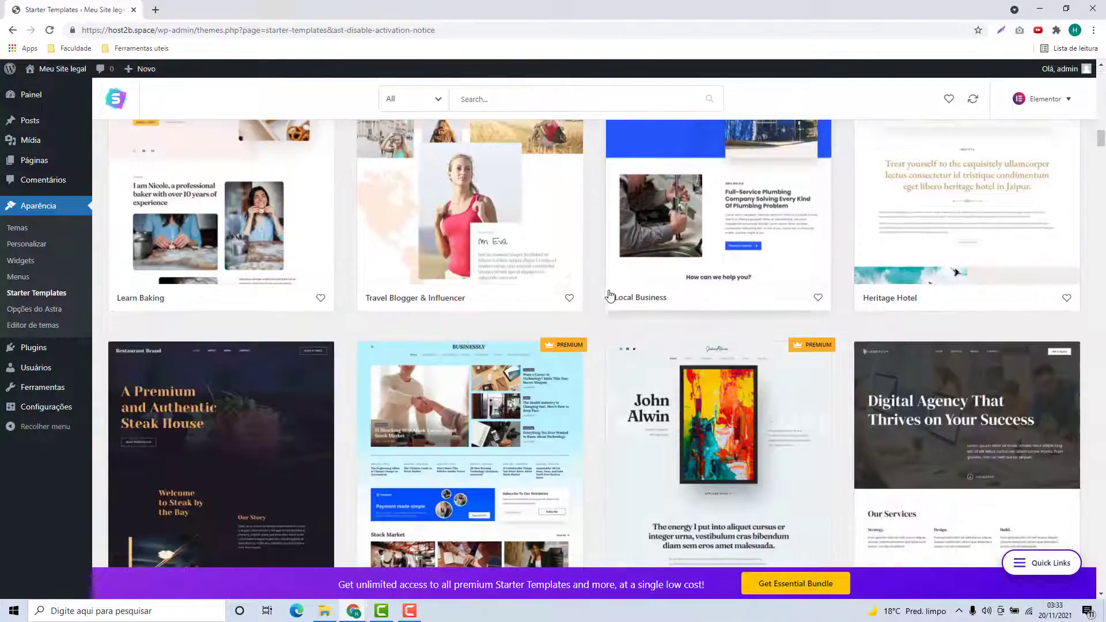
{"action": "scroll", "coordinate": [610, 295], "scroll_direction": "down", "scroll_amount": 12}
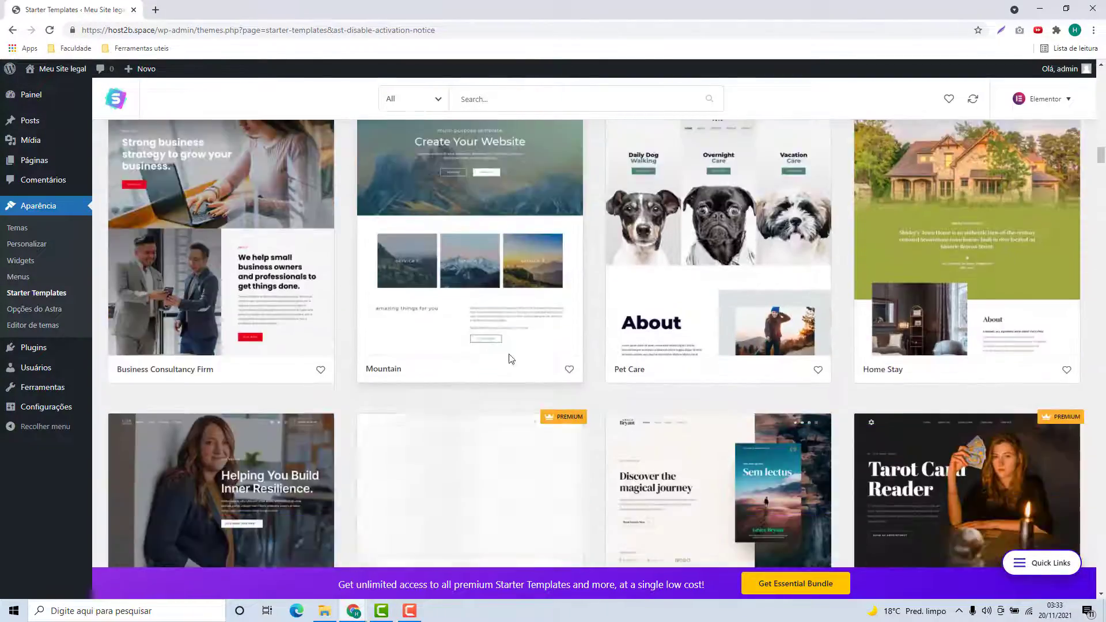
{"action": "scroll", "coordinate": [341, 311], "scroll_direction": "down", "scroll_amount": 8}
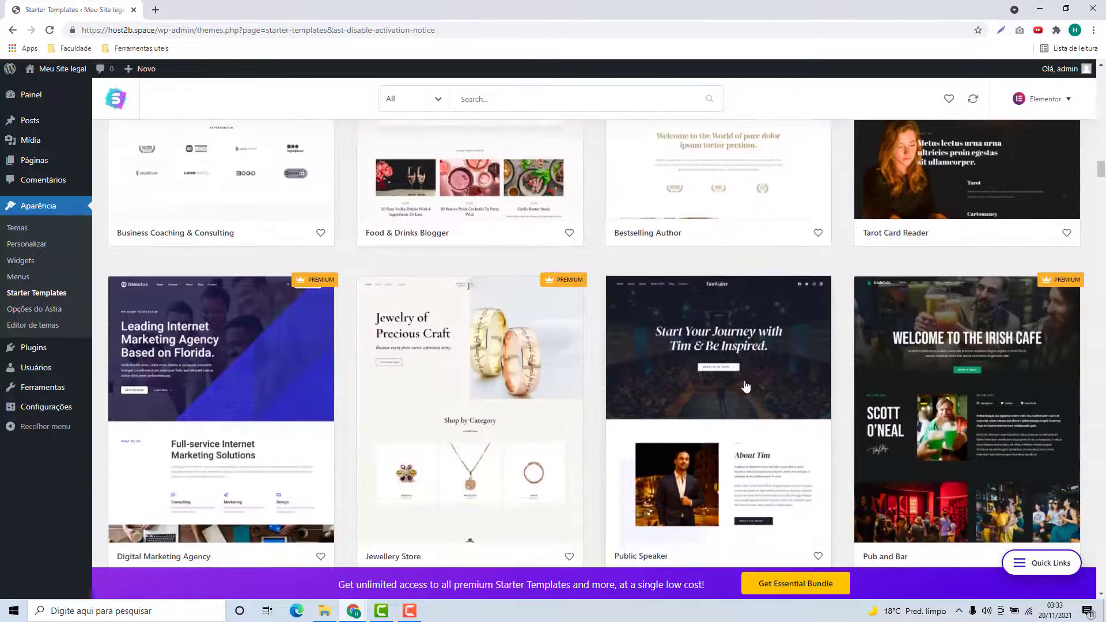
{"action": "scroll", "coordinate": [746, 386], "scroll_direction": "up", "scroll_amount": 20}
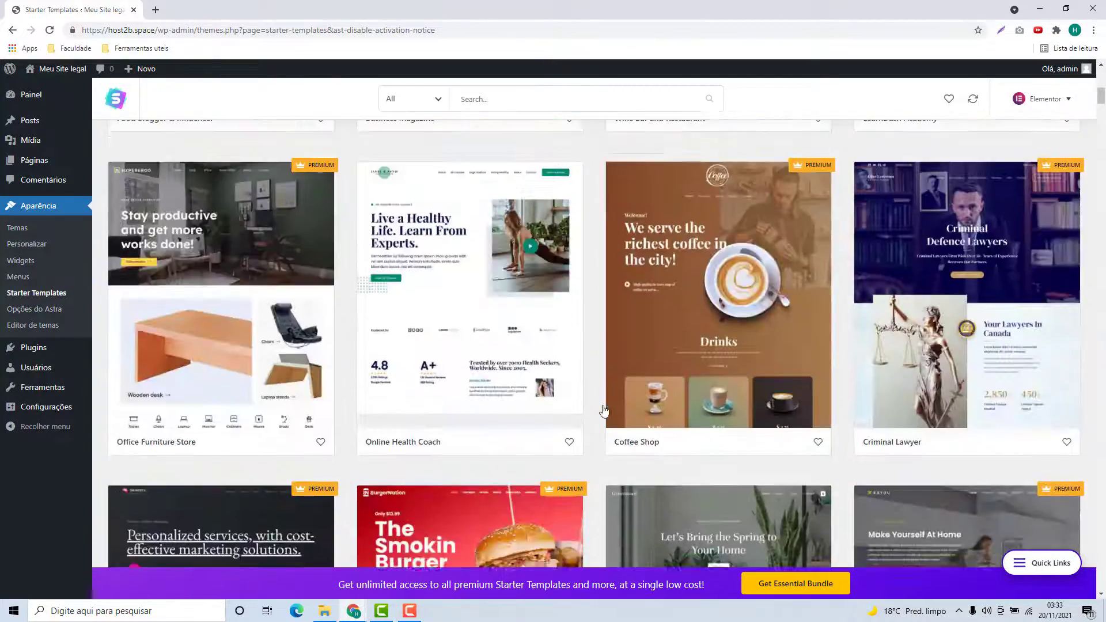
{"action": "scroll", "coordinate": [603, 410], "scroll_direction": "up", "scroll_amount": 10}
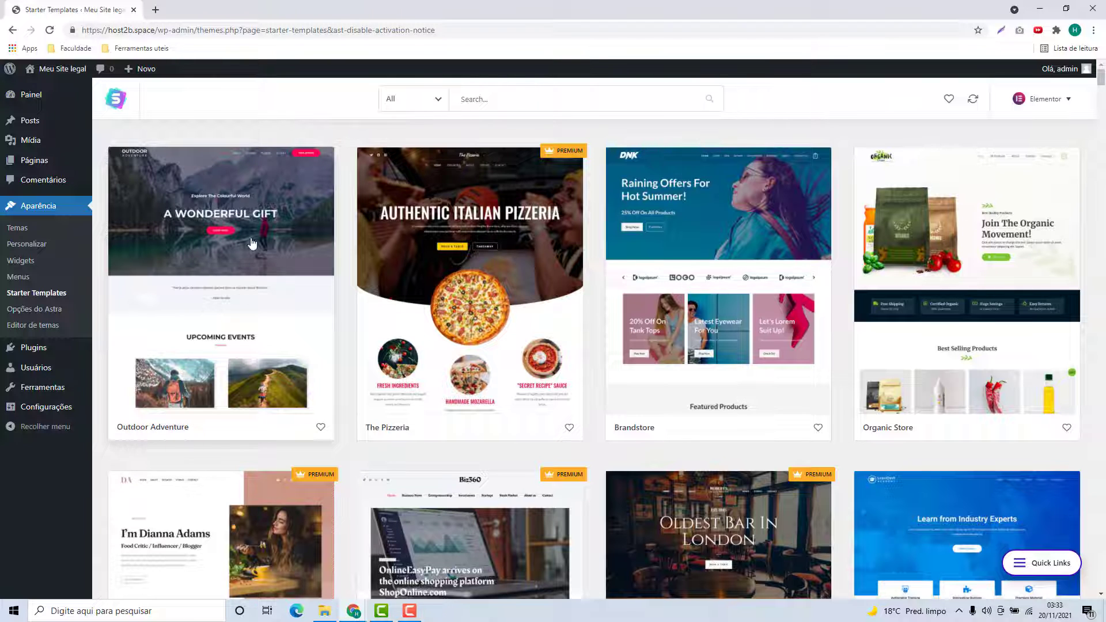
Open the Outdoor Adventure template and preview its About and Home page templates.
{"action": "left_click", "coordinate": [241, 256]}
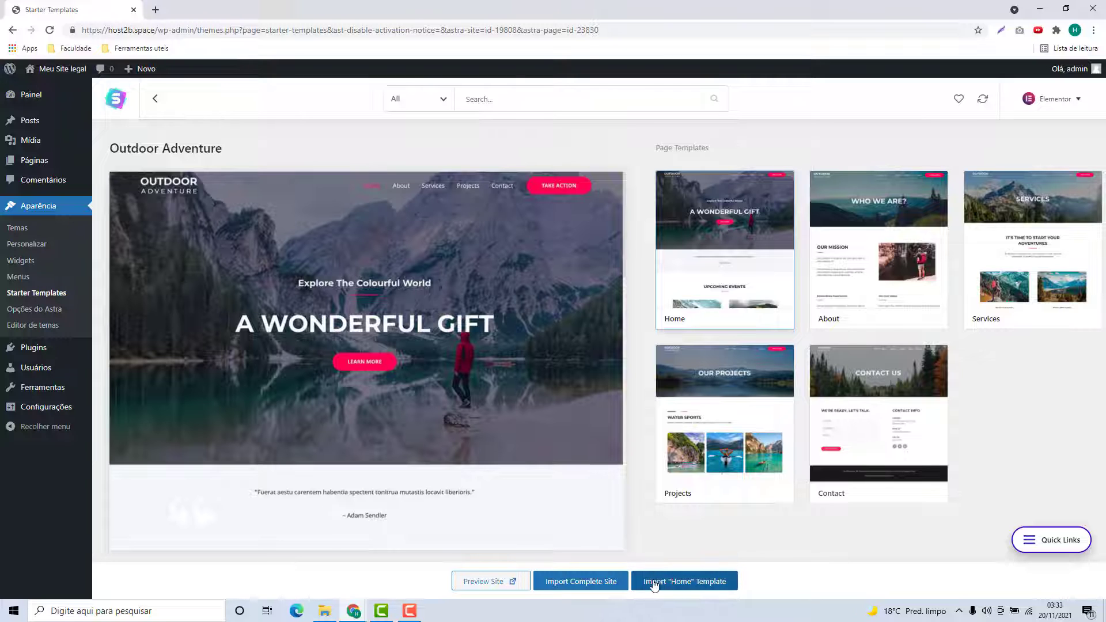
{"action": "left_click", "coordinate": [855, 251]}
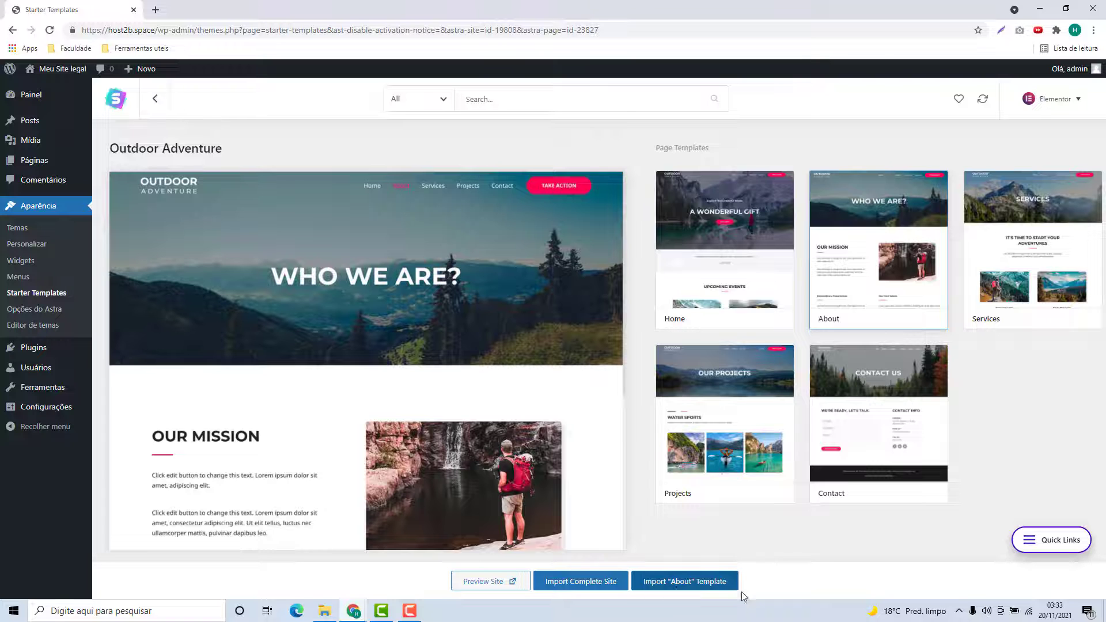
{"action": "left_click", "coordinate": [740, 312]}
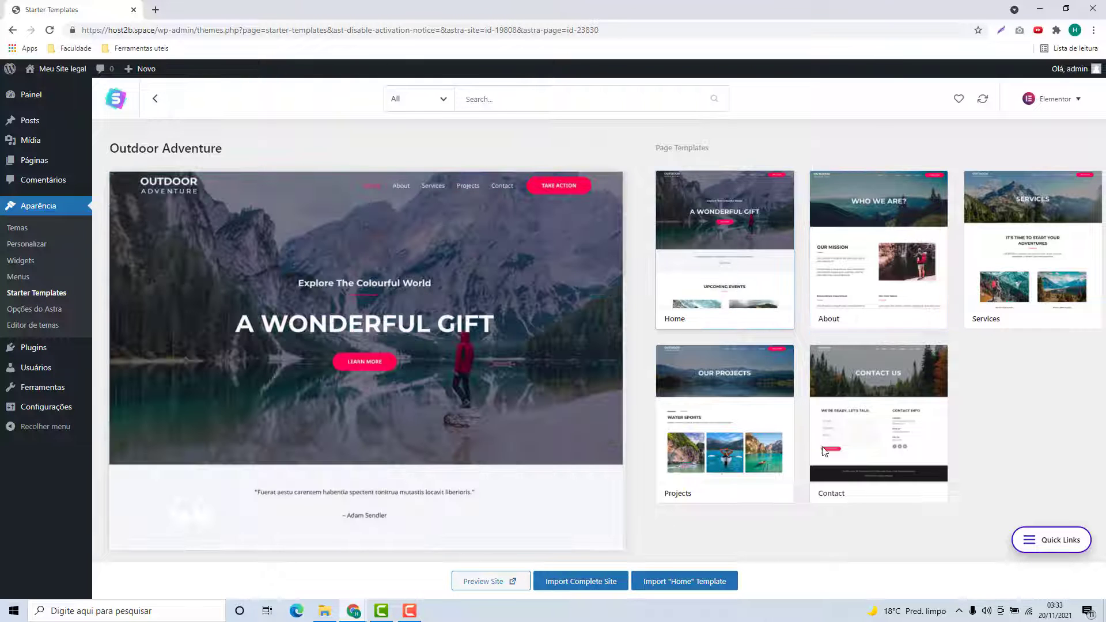
Start importing the complete Outdoor Adventure site and complete the survey with Beginner as the WordPress level and Myself/My company as the website's owner.
{"action": "left_click", "coordinate": [580, 583]}
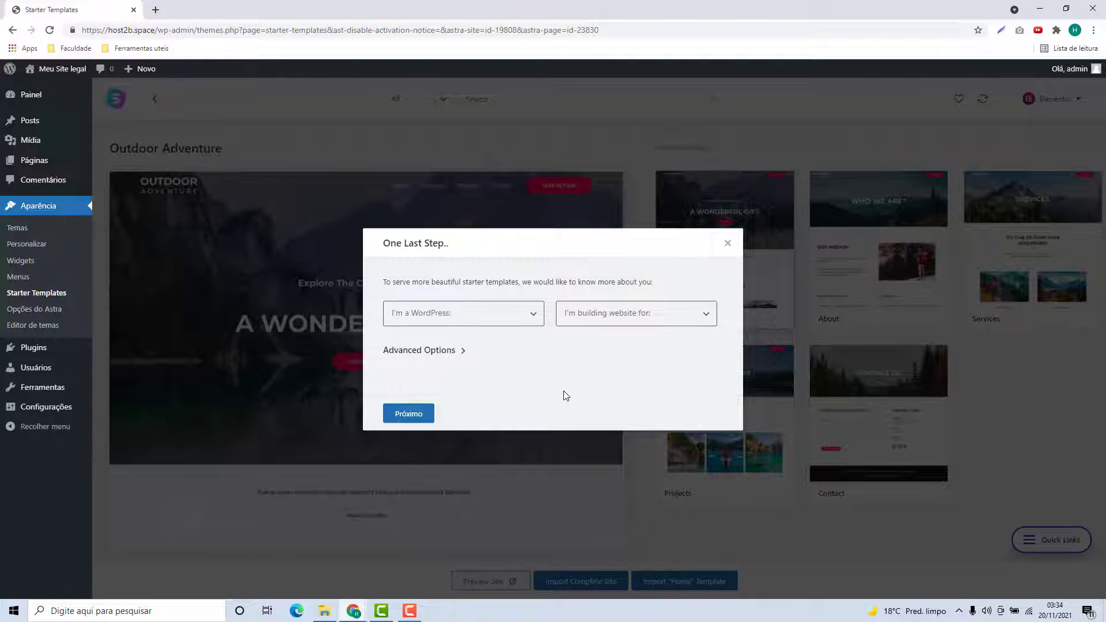
{"action": "left_click", "coordinate": [495, 325]}
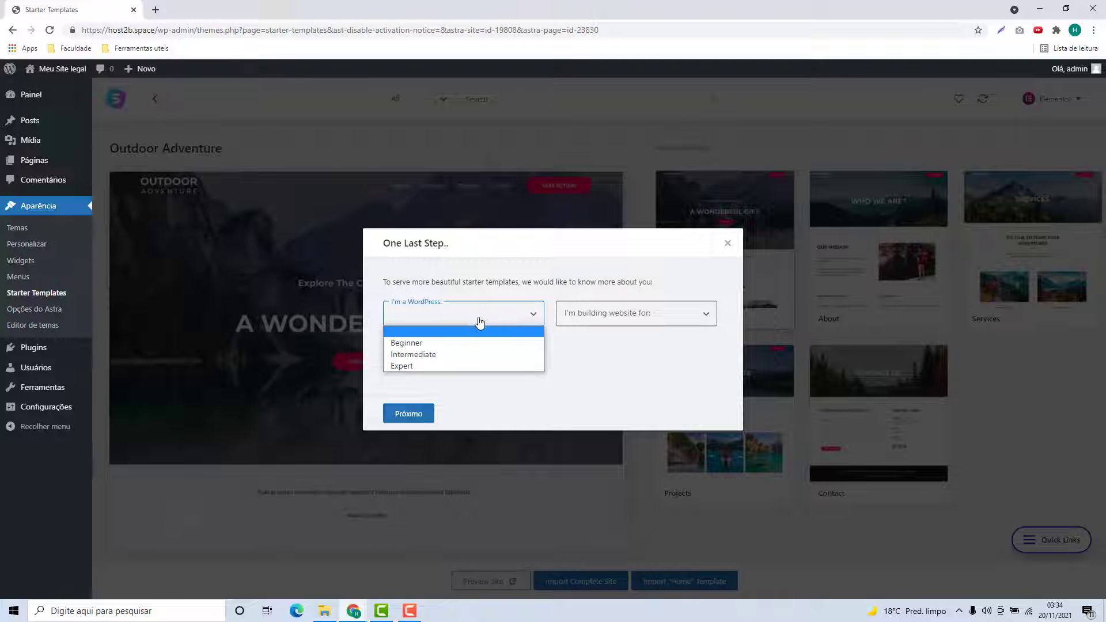
{"action": "left_click", "coordinate": [475, 321]}
{"action": "left_click", "coordinate": [451, 321]}
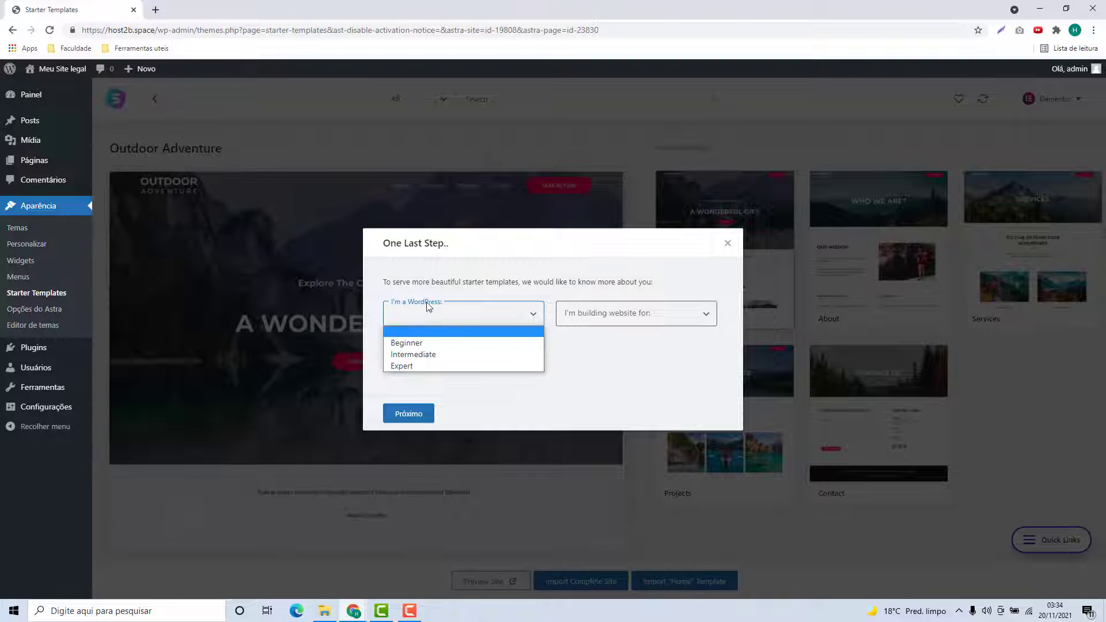
{"action": "left_click", "coordinate": [405, 344]}
{"action": "left_click", "coordinate": [577, 317]}
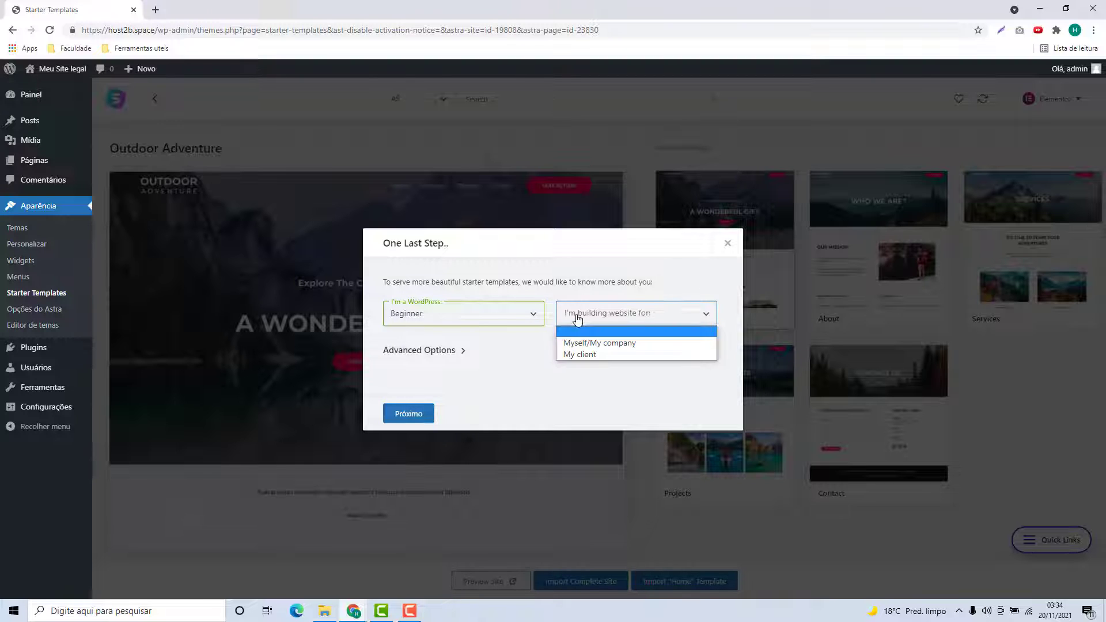
{"action": "left_click", "coordinate": [578, 317]}
{"action": "left_click", "coordinate": [589, 320]}
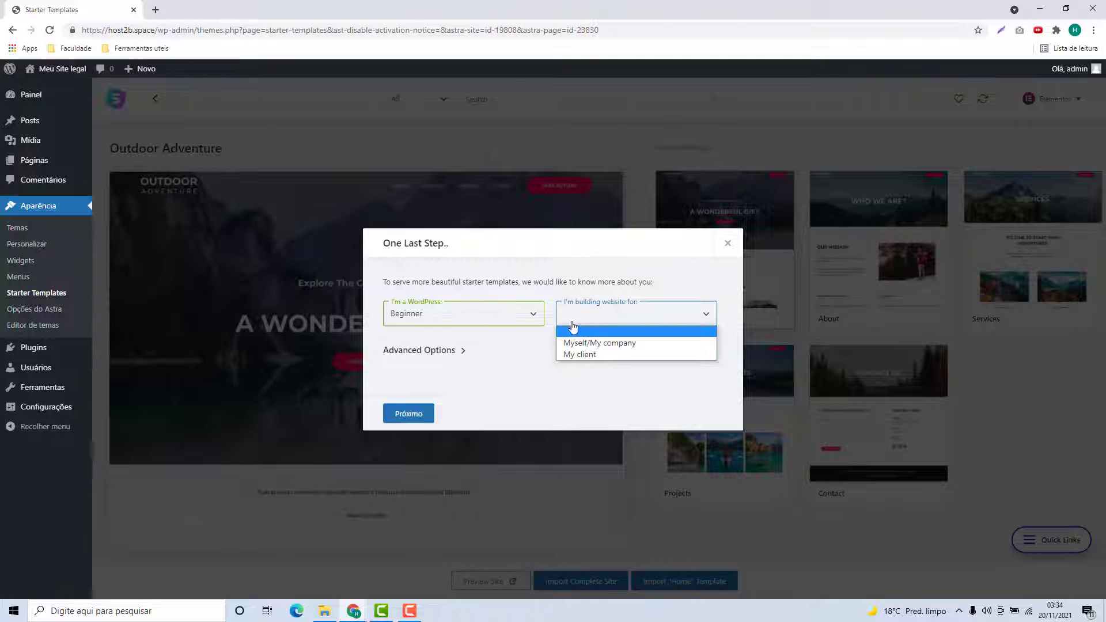
{"action": "left_click", "coordinate": [592, 344]}
{"action": "left_click", "coordinate": [420, 414]}
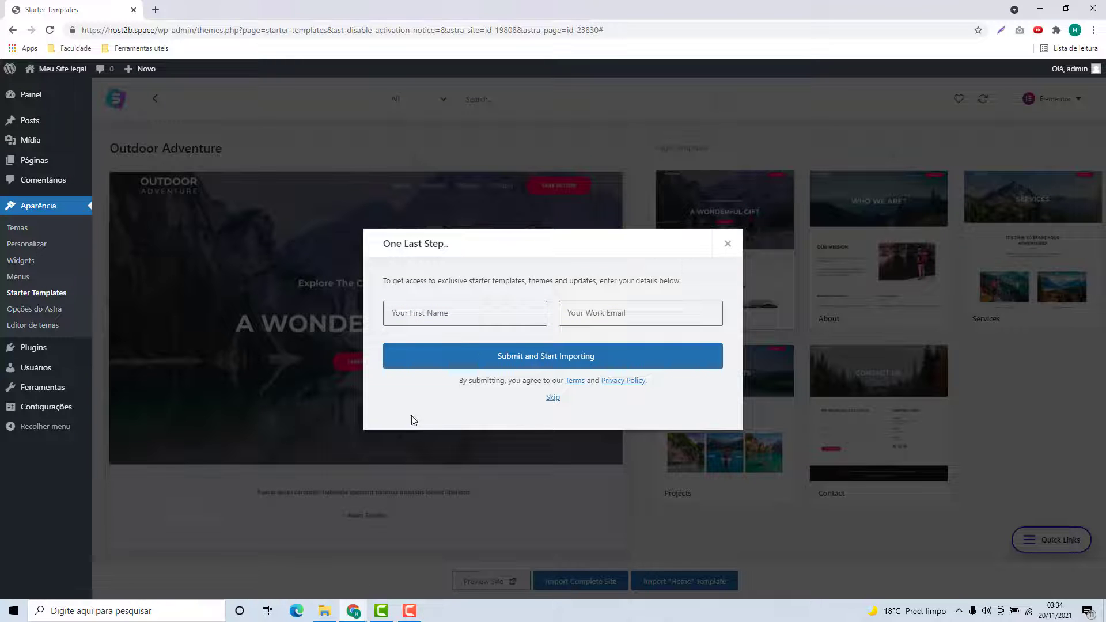
Skip entering the first name and work e-mail so the complete Outdoor Adventure site is imported.
{"action": "left_click", "coordinate": [457, 313]}
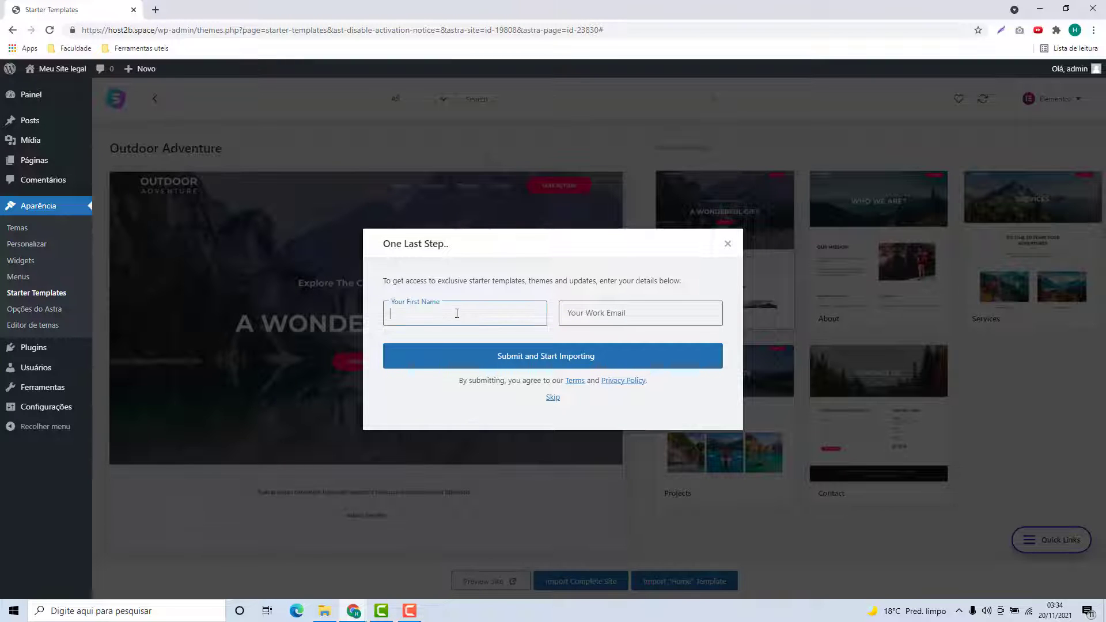
{"action": "left_click", "coordinate": [573, 314]}
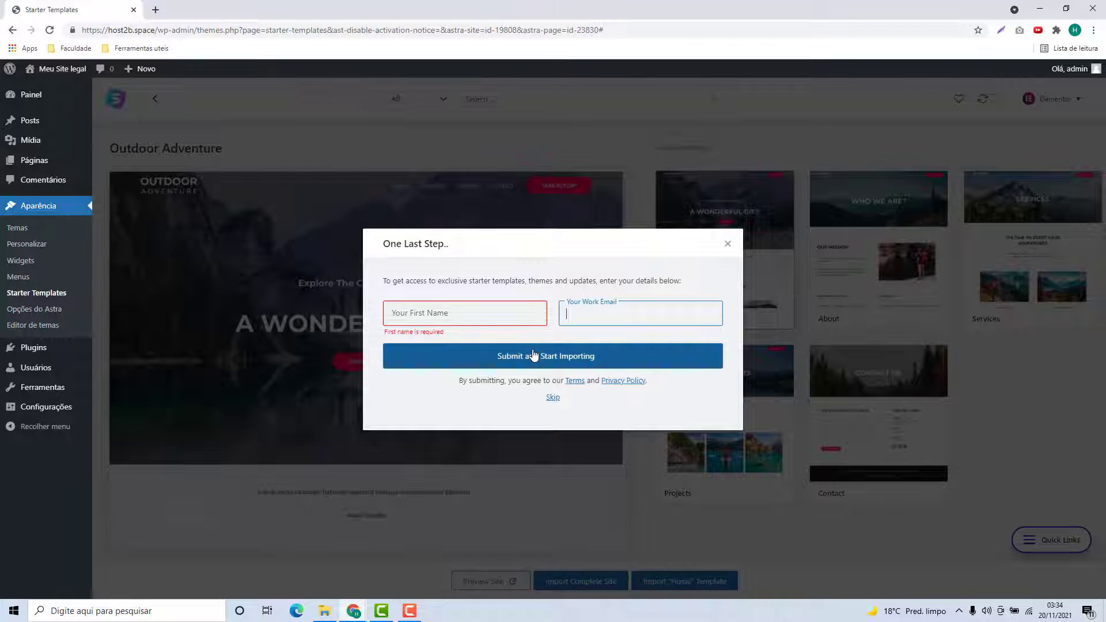
{"action": "left_click", "coordinate": [552, 398]}
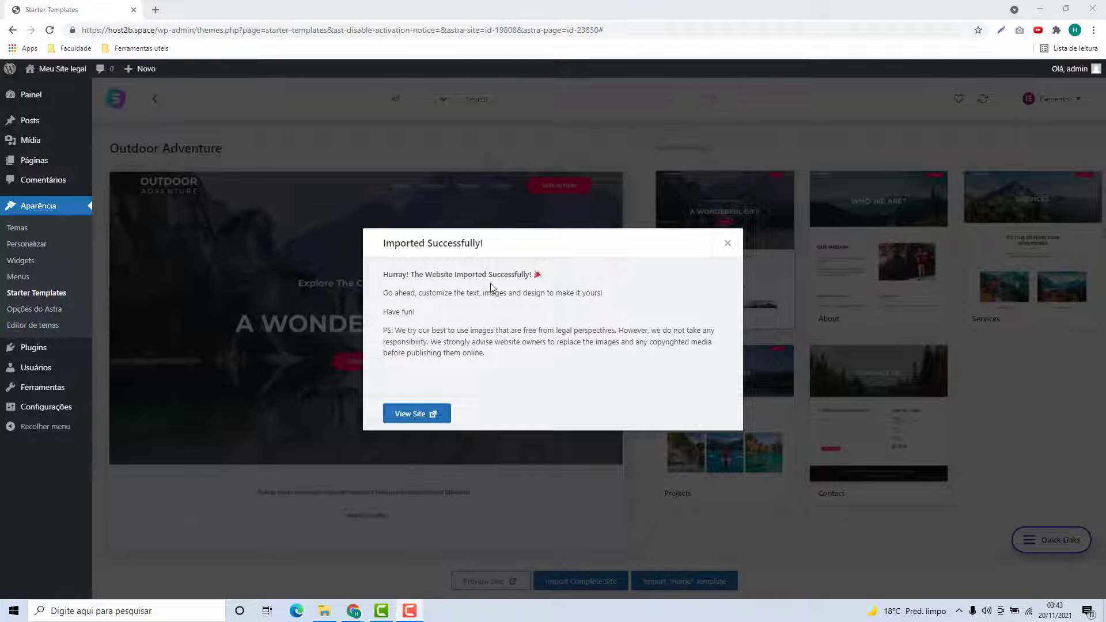
View the imported website and look through its home page from top to bottom.
{"action": "left_click", "coordinate": [419, 420]}
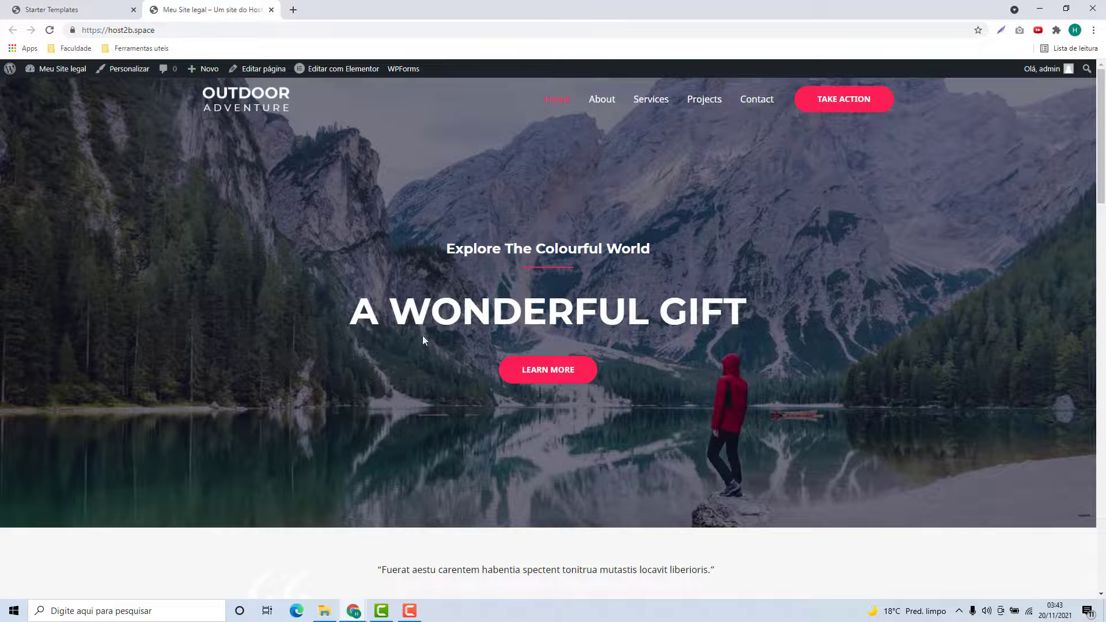
{"action": "scroll", "coordinate": [593, 228], "scroll_direction": "down", "scroll_amount": 15}
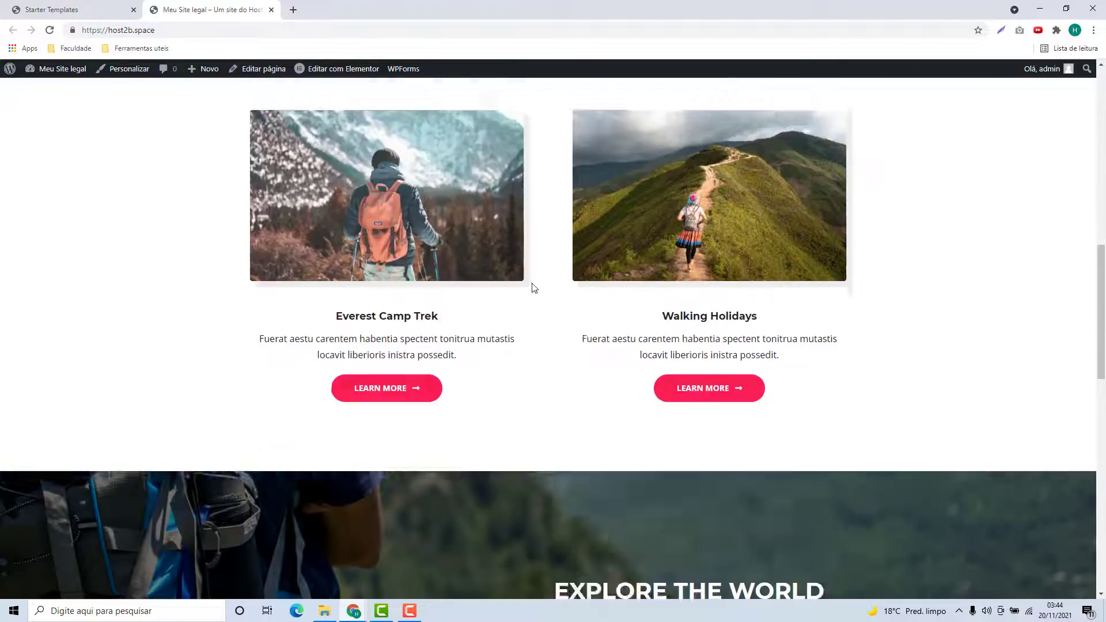
{"action": "scroll", "coordinate": [520, 297], "scroll_direction": "down", "scroll_amount": 5}
{"action": "scroll", "coordinate": [518, 346], "scroll_direction": "up", "scroll_amount": 15}
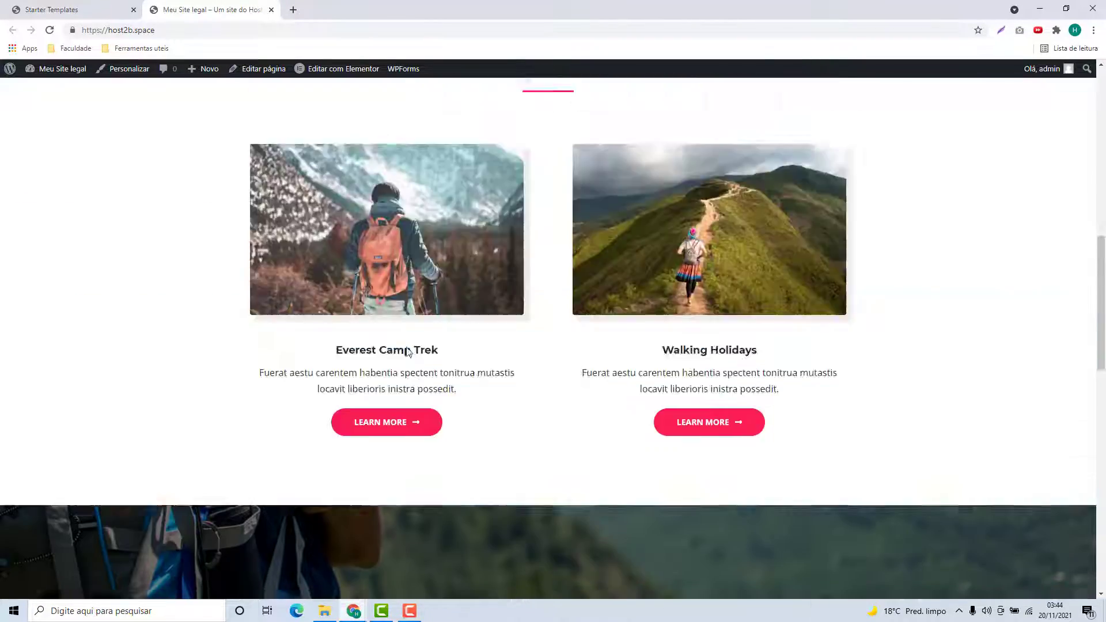
{"action": "scroll", "coordinate": [652, 277], "scroll_direction": "up", "scroll_amount": 2}
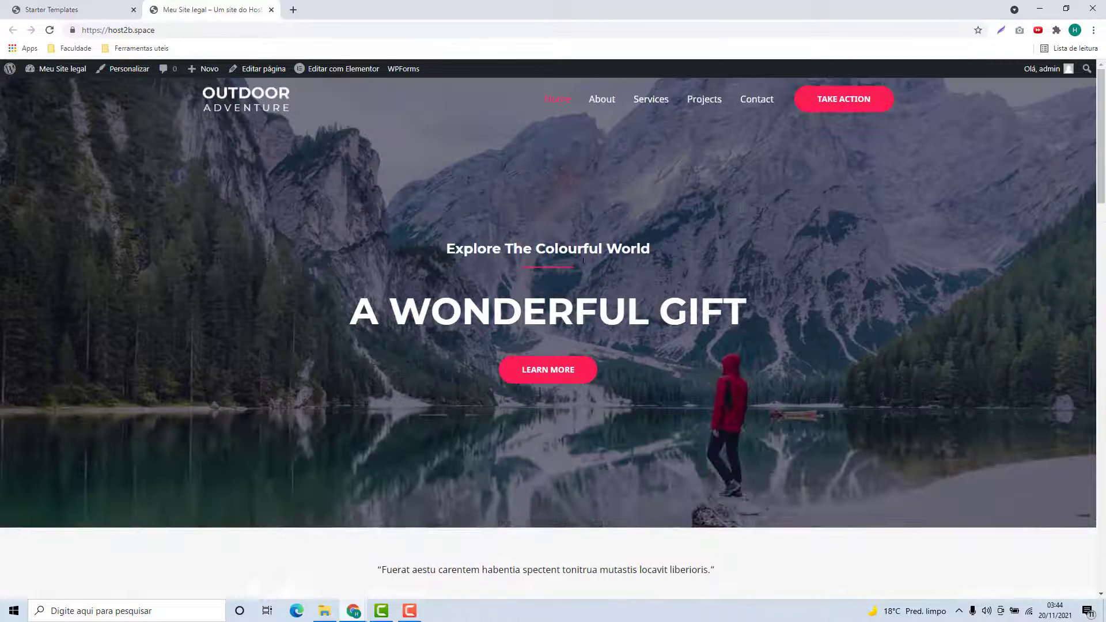
Return to the WordPress dashboard, dismiss the import message and show the list of all pages.
{"action": "left_click", "coordinate": [86, 16]}
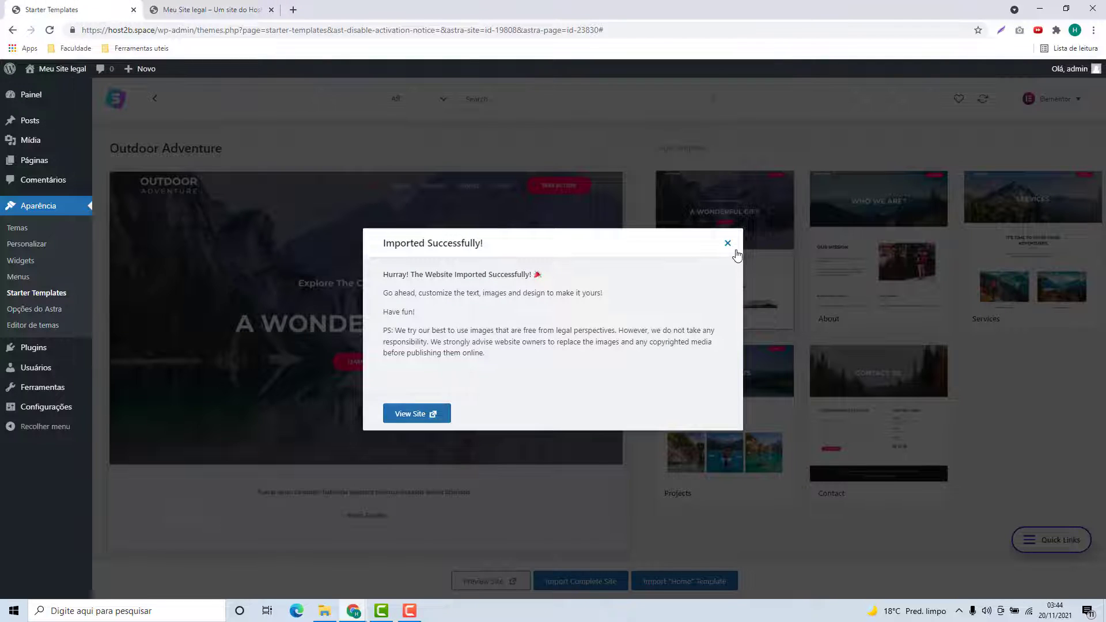
{"action": "left_click", "coordinate": [727, 244]}
{"action": "mouse_move", "coordinate": [36, 165]}
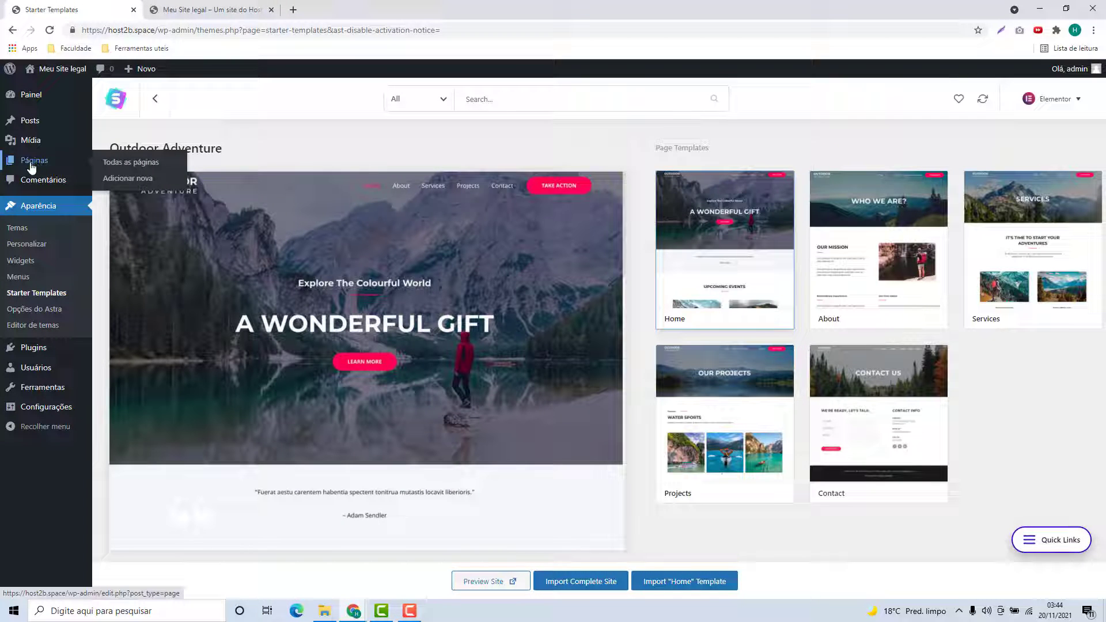
{"action": "left_click", "coordinate": [32, 164]}
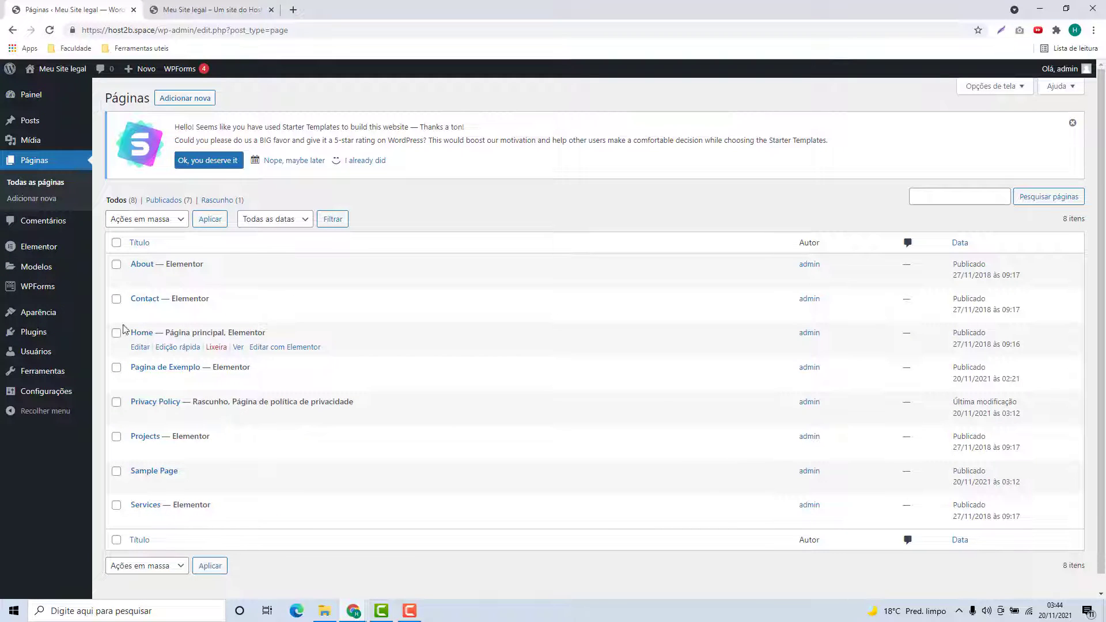
Check the live site once more, and open the Home page for editing with Elementor.
{"action": "left_click", "coordinate": [211, 10]}
{"action": "scroll", "coordinate": [740, 503], "scroll_direction": "down", "scroll_amount": 15}
{"action": "left_click", "coordinate": [75, 10]}
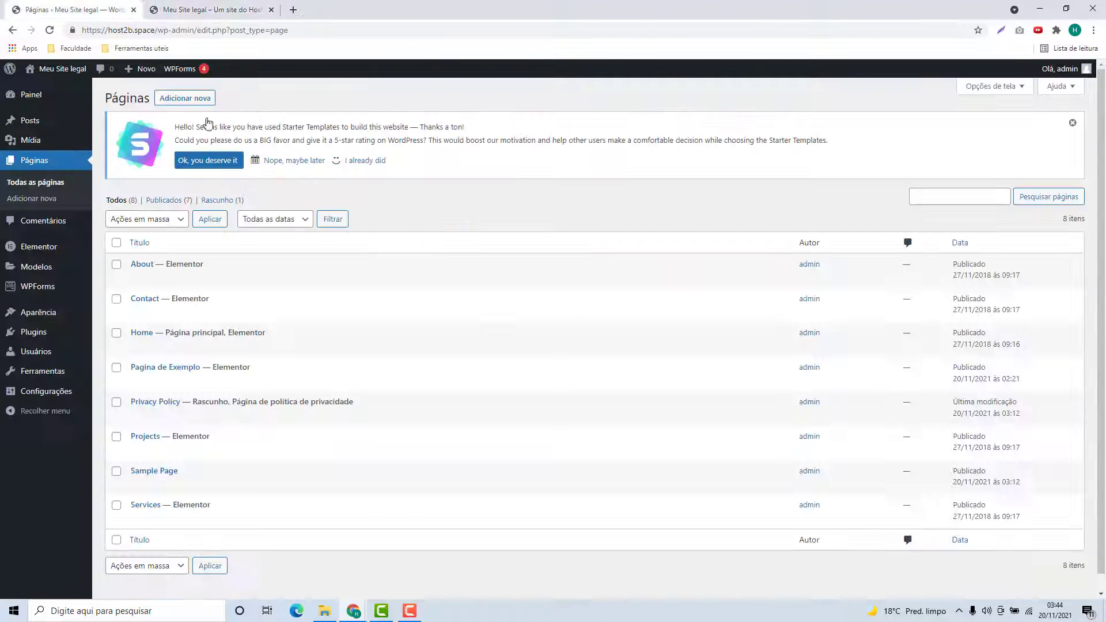
{"action": "left_click", "coordinate": [297, 348]}
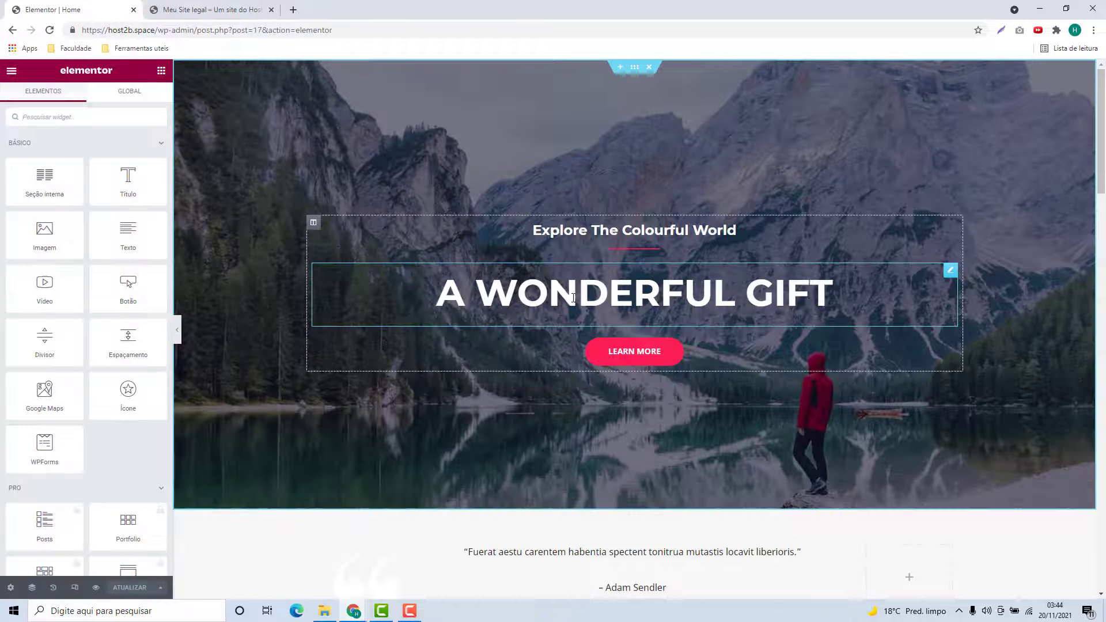
Replace the hero heading "A Wonderful Gift" with "Meu site legal".
{"action": "triple_click", "coordinate": [573, 298]}
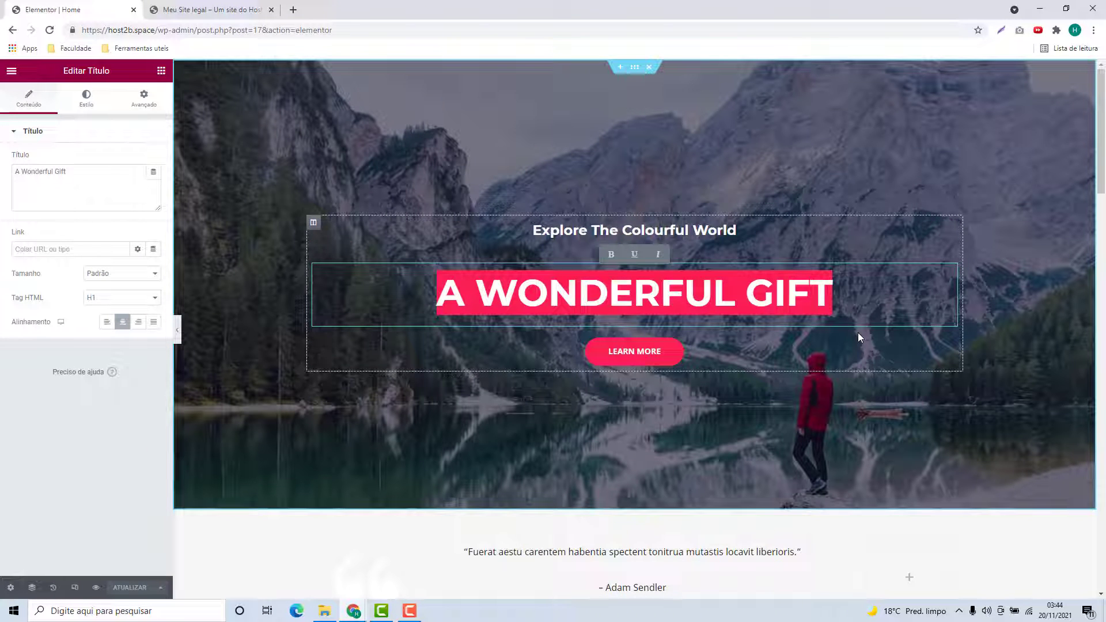
{"action": "scroll", "coordinate": [858, 338], "scroll_direction": "down", "scroll_amount": 20}
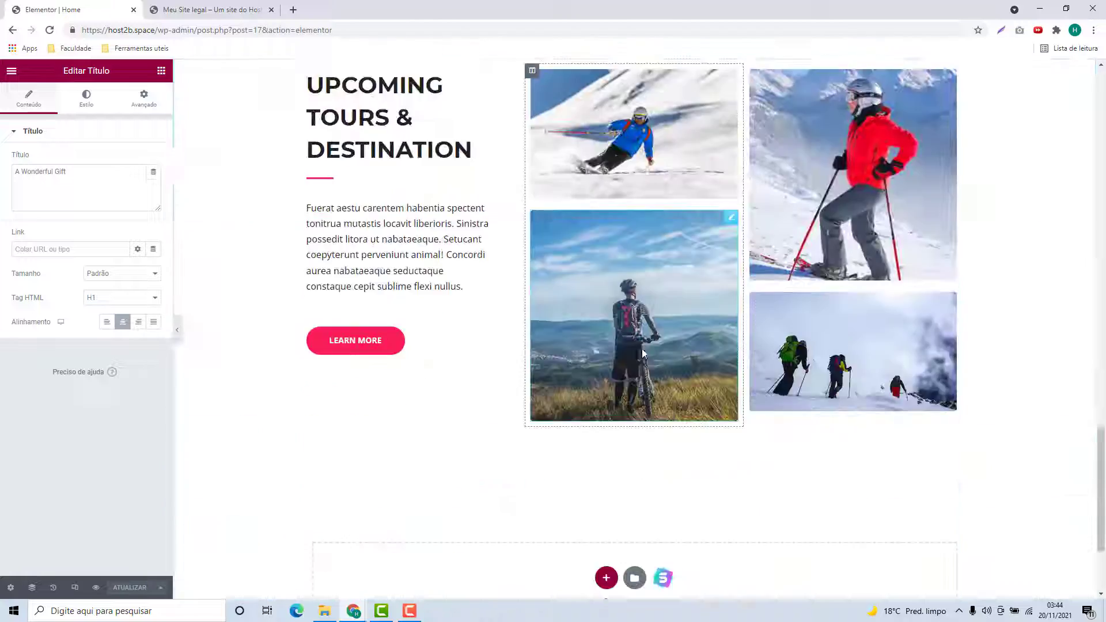
{"action": "scroll", "coordinate": [642, 348], "scroll_direction": "up", "scroll_amount": 20}
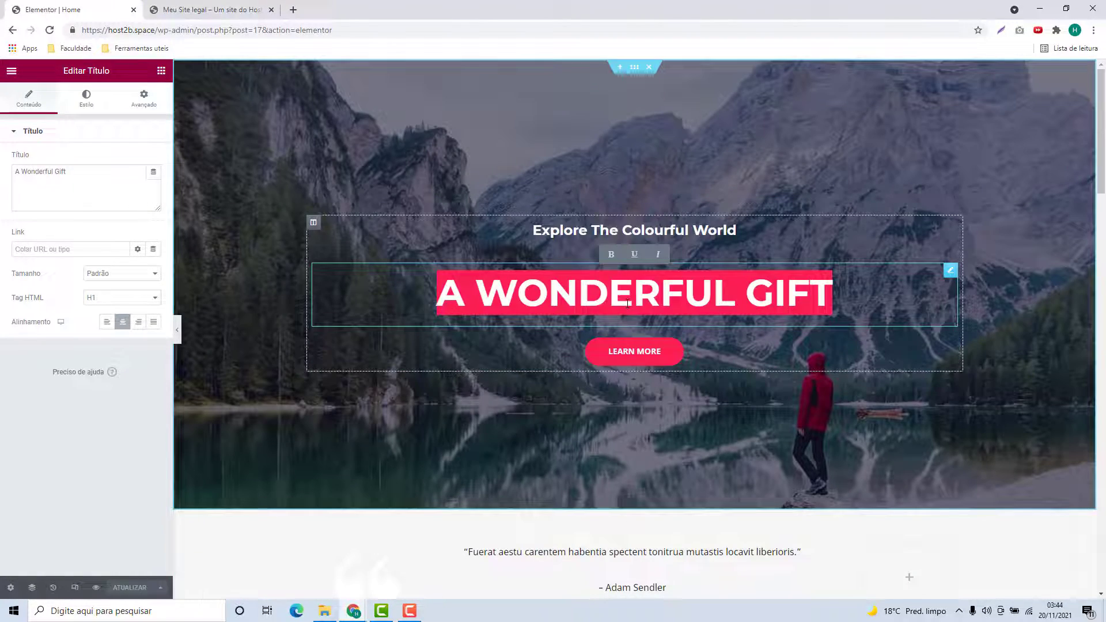
{"action": "type", "text": "Meu site lega"}
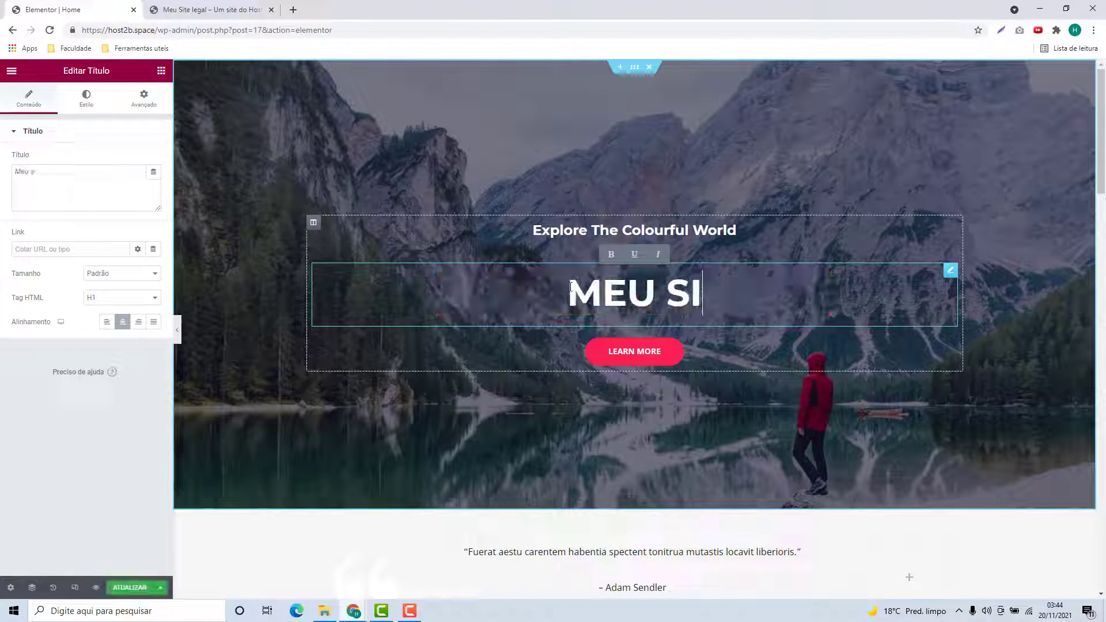
{"action": "type", "text": "l"}
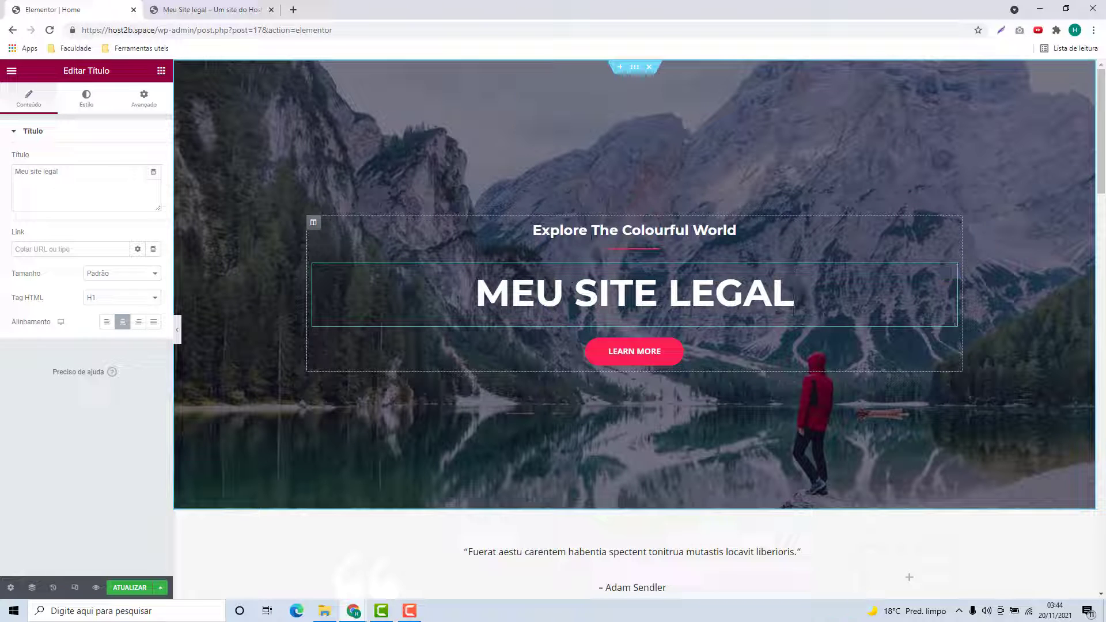
Replace the small title above the hero heading with "Conhecendo um novo mundo".
{"action": "left_click", "coordinate": [601, 232]}
{"action": "triple_click", "coordinate": [596, 232]}
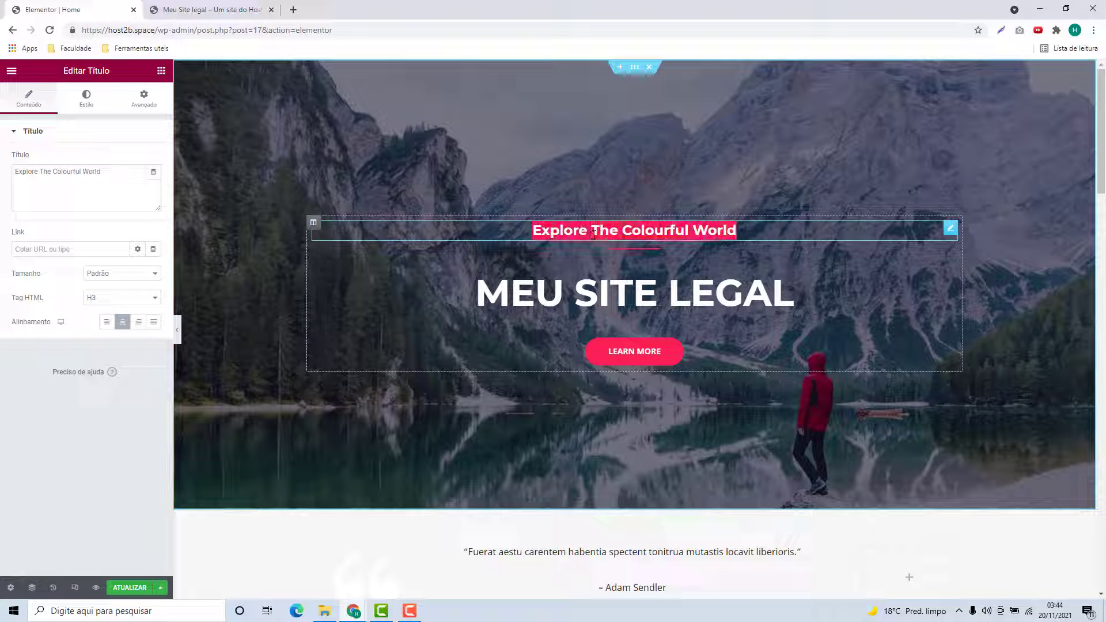
{"action": "type", "text": "Conhecendo um novo mundo"}
{"action": "scroll", "coordinate": [576, 346], "scroll_direction": "down", "scroll_amount": 5}
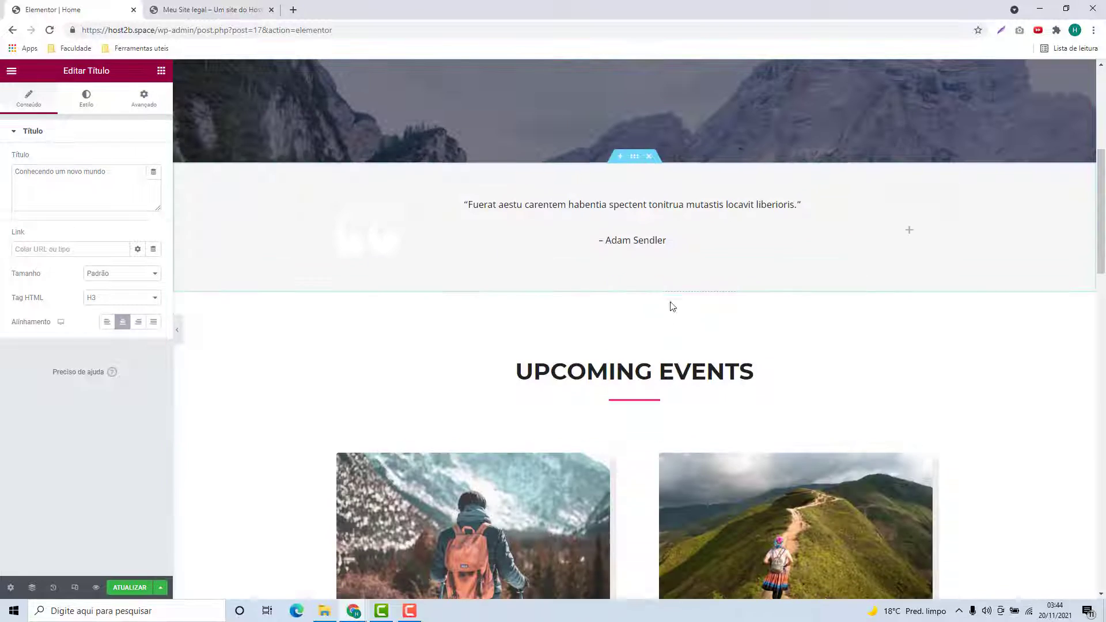
{"action": "scroll", "coordinate": [668, 305], "scroll_direction": "up", "scroll_amount": 5}
Change the text of the hero section's button to "Conheça mais".
{"action": "left_click", "coordinate": [634, 357]}
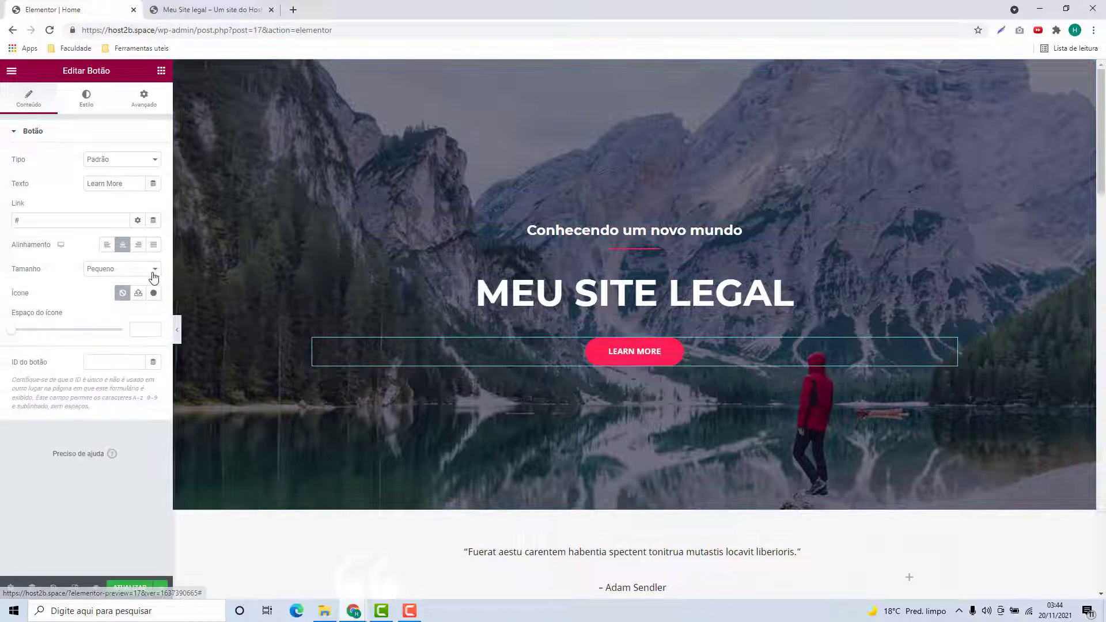
{"action": "left_click", "coordinate": [114, 182]}
{"action": "triple_click", "coordinate": [115, 182]}
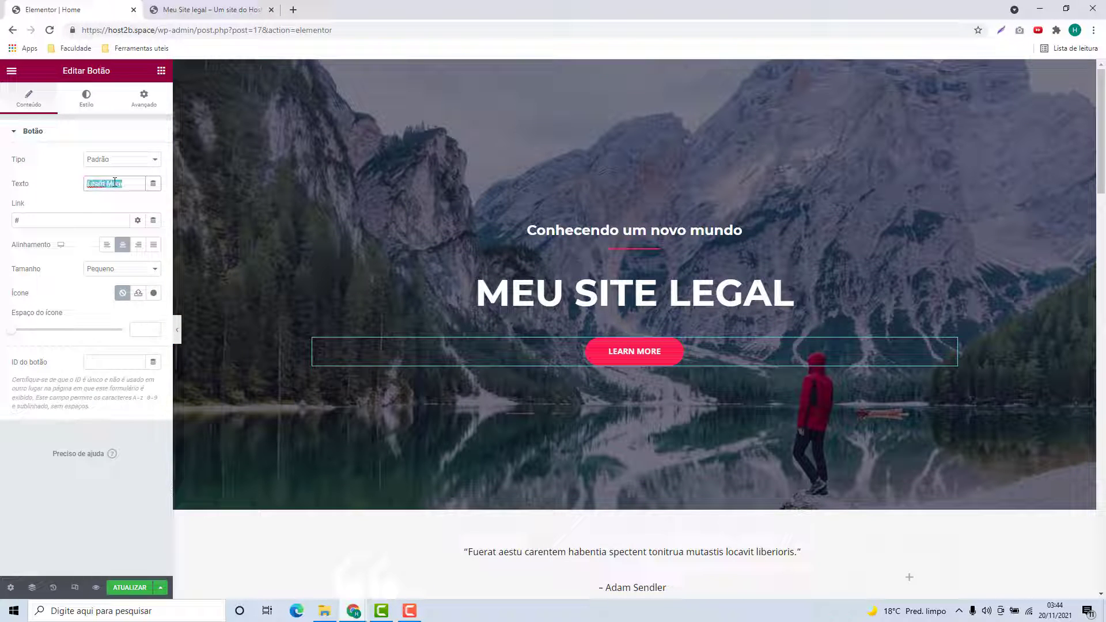
{"action": "type", "text": "Conheça mais"}
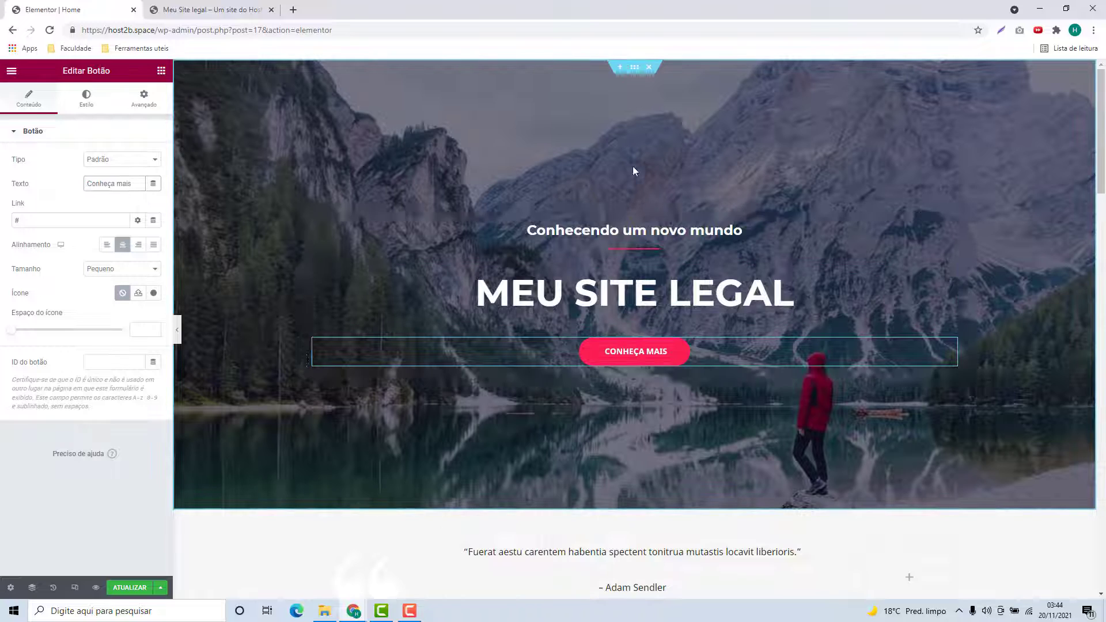
{"action": "scroll", "coordinate": [619, 410], "scroll_direction": "down", "scroll_amount": 15}
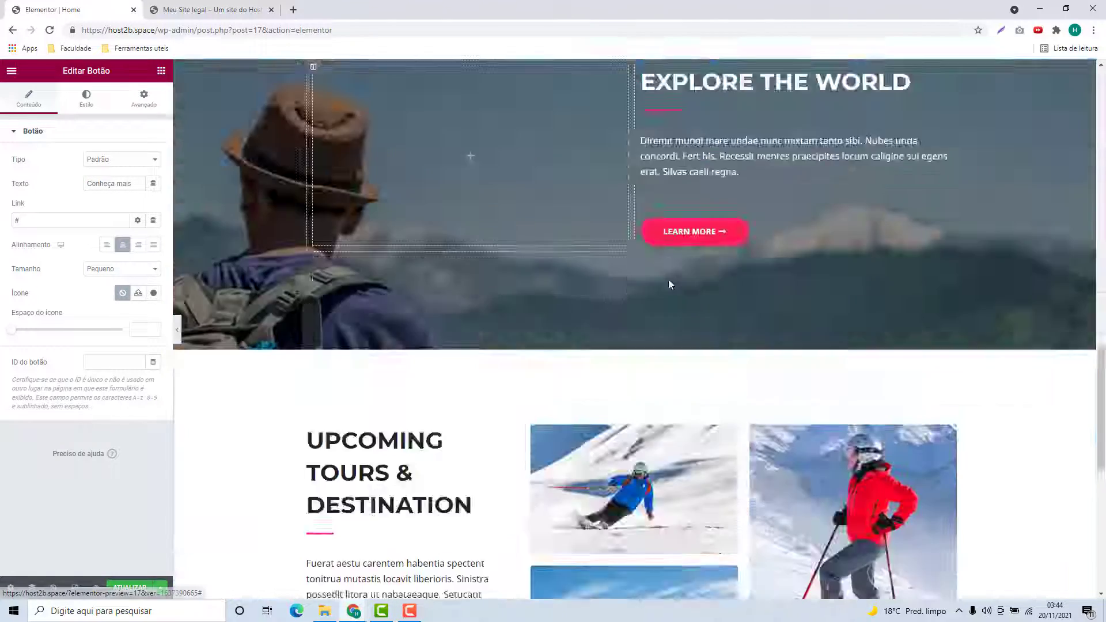
{"action": "scroll", "coordinate": [668, 285], "scroll_direction": "down", "scroll_amount": 5}
{"action": "scroll", "coordinate": [618, 365], "scroll_direction": "up", "scroll_amount": 10}
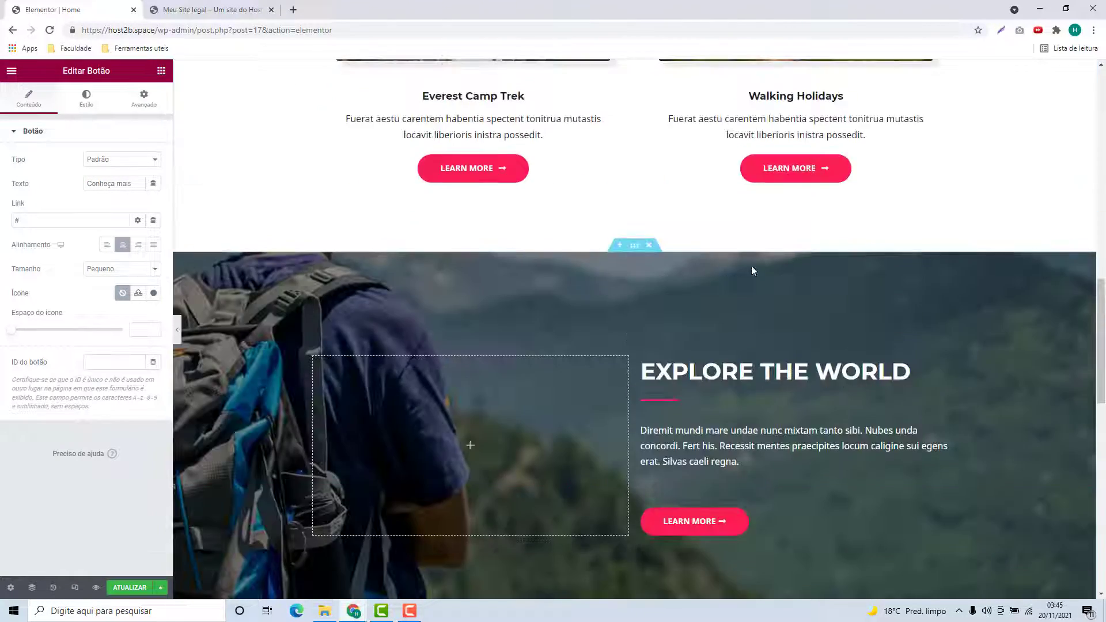
{"action": "scroll", "coordinate": [578, 341], "scroll_direction": "up", "scroll_amount": 10}
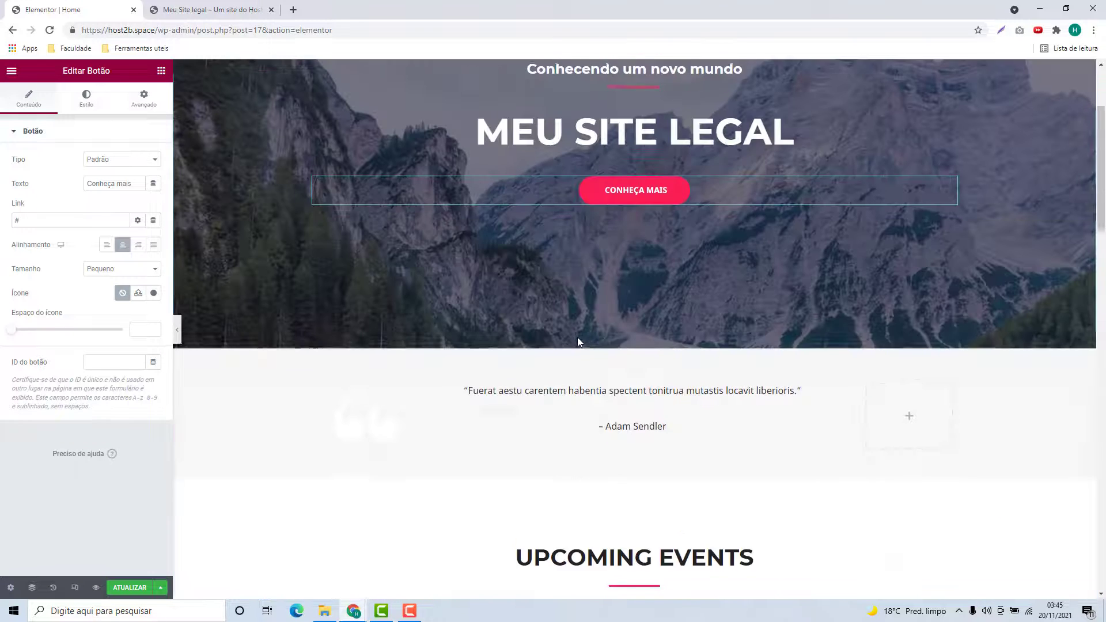
{"action": "scroll", "coordinate": [578, 342], "scroll_direction": "up", "scroll_amount": 3}
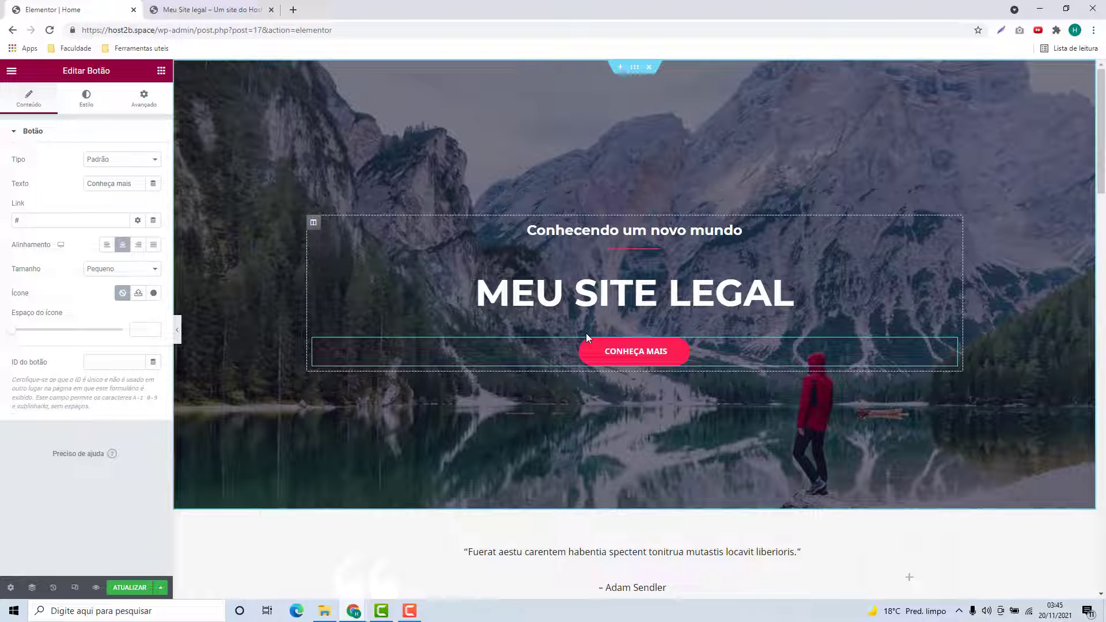